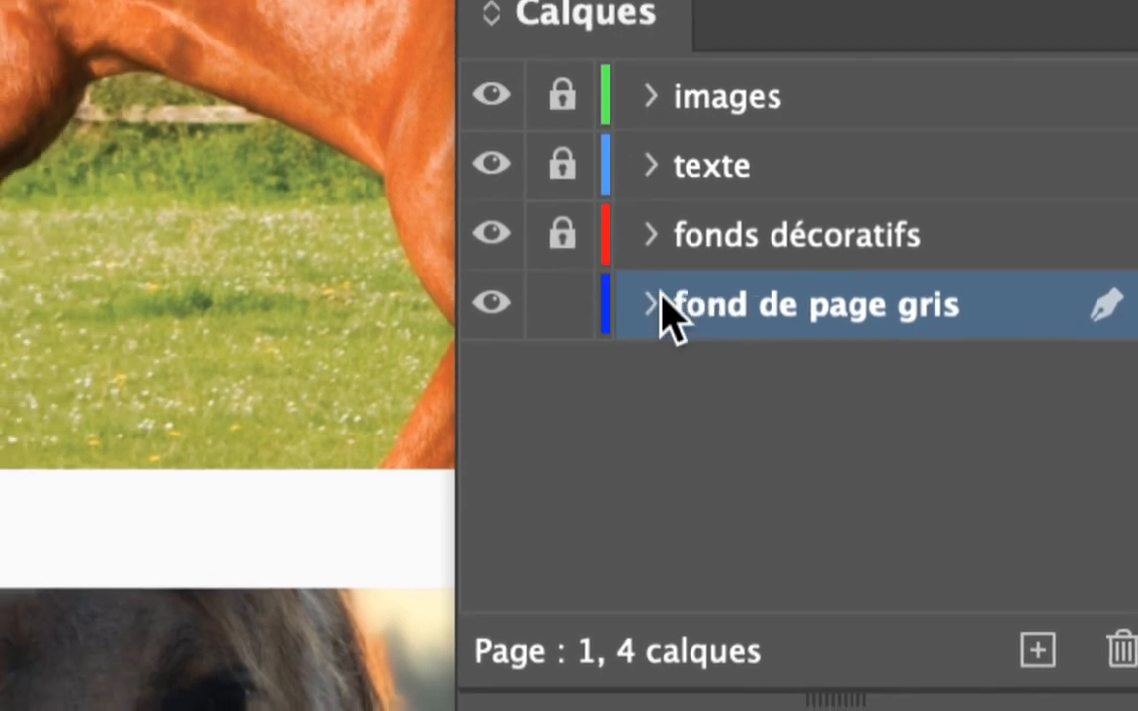
Expand the "fond de page gris" layer and select the rectangle it contains.
left_click(505, 284)
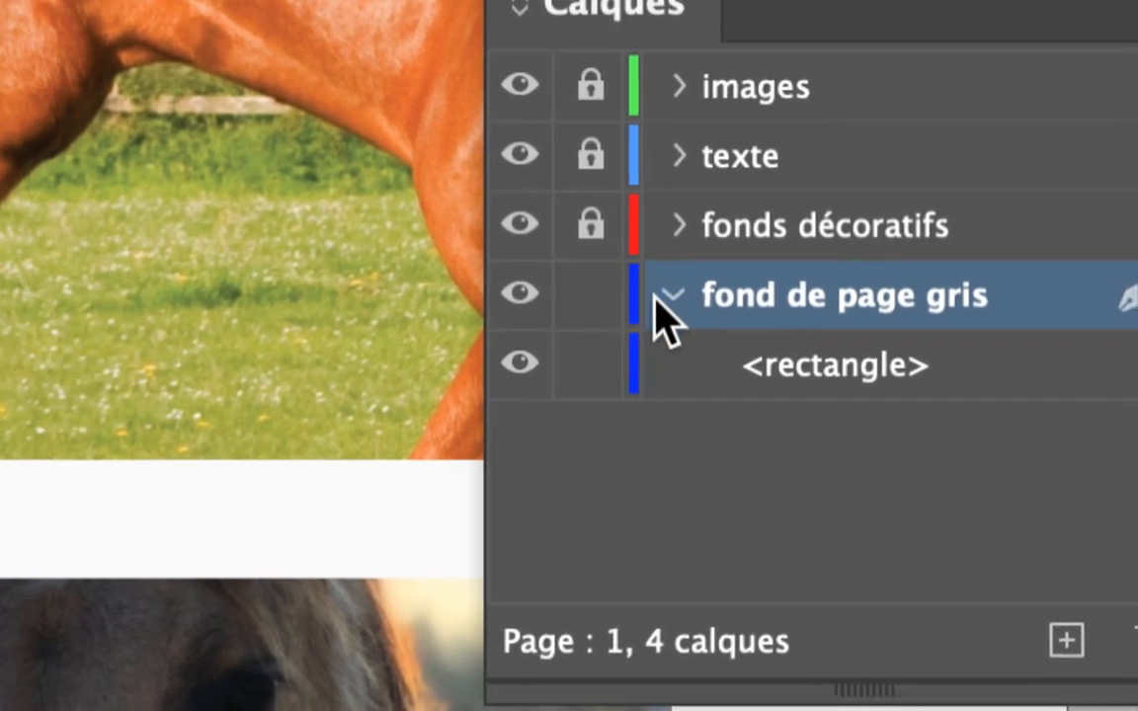
left_click(574, 282)
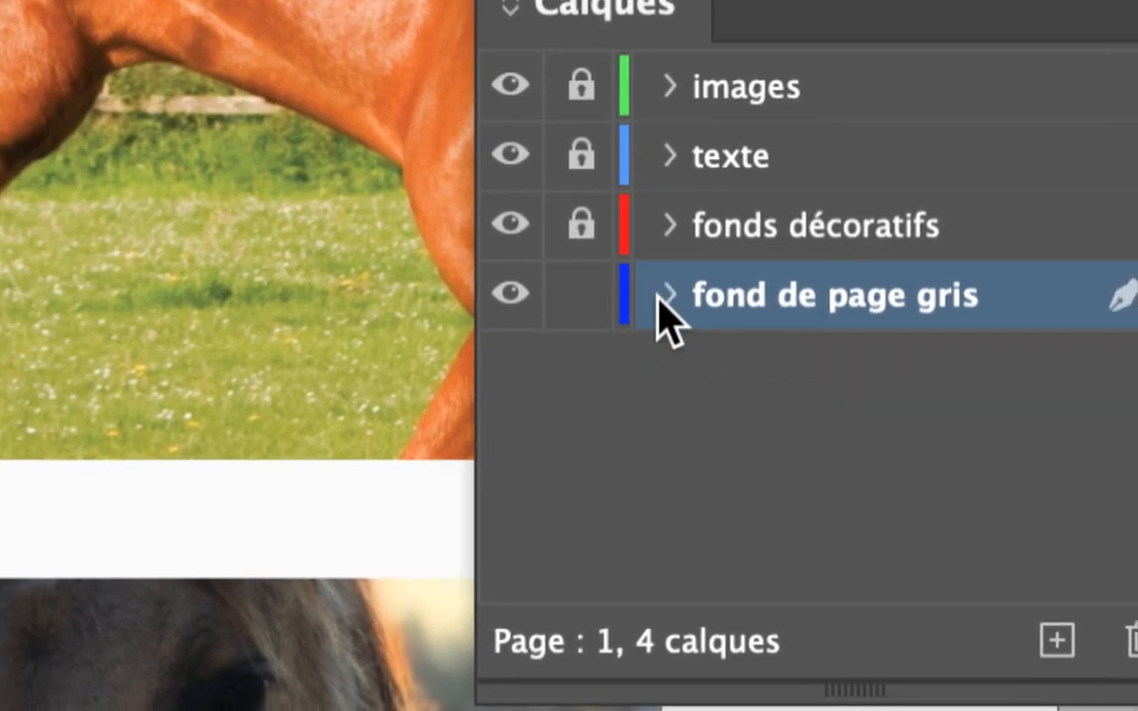
left_click(662, 298)
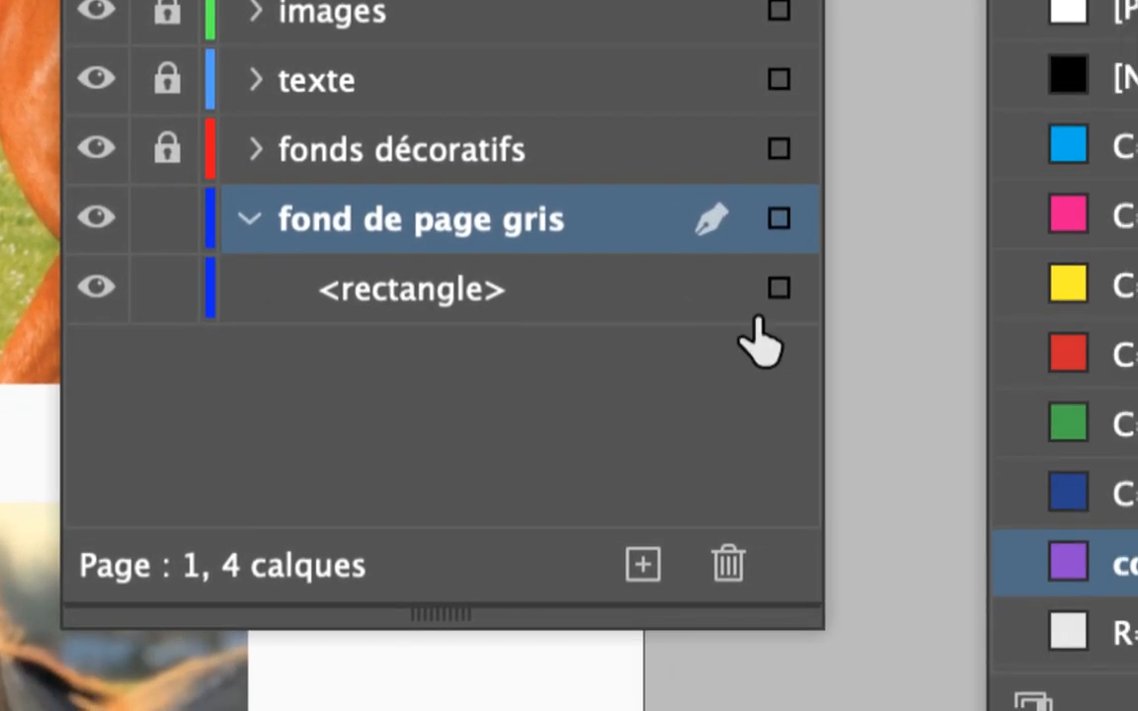
left_click(761, 301)
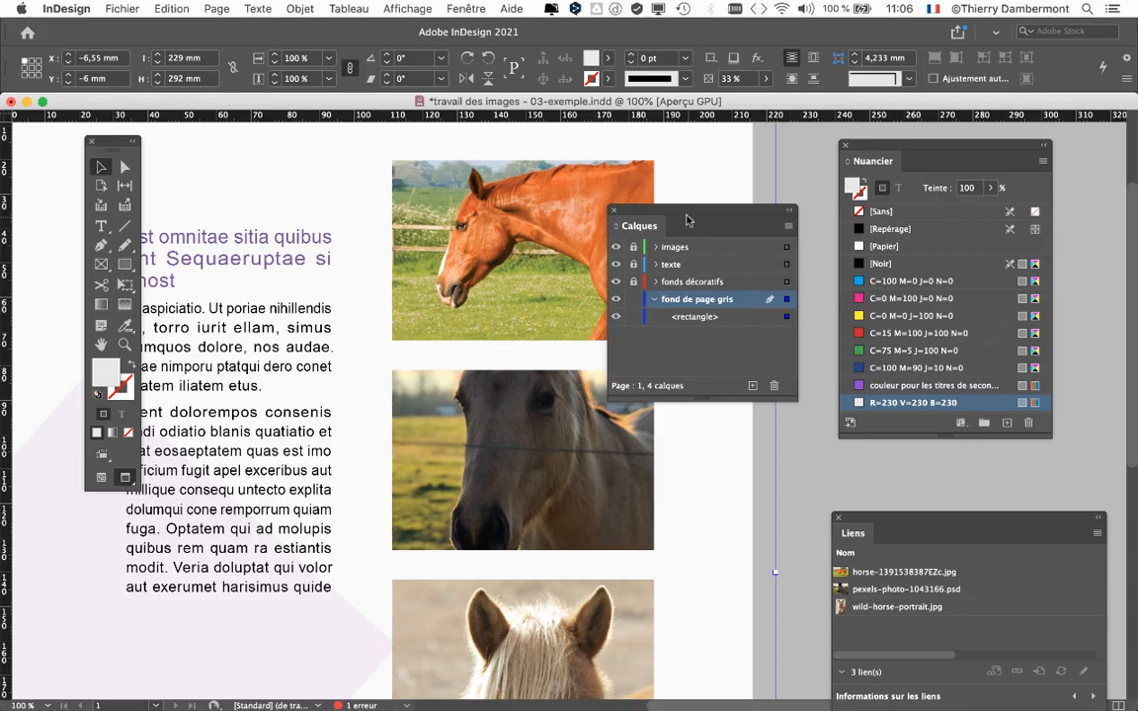
Rearrange the Calques, Nuancier and tool panels around the page and lengthen the Nuancier panel.
left_click_drag(688, 219, 973, 114)
scroll(446, 349, "down", 2)
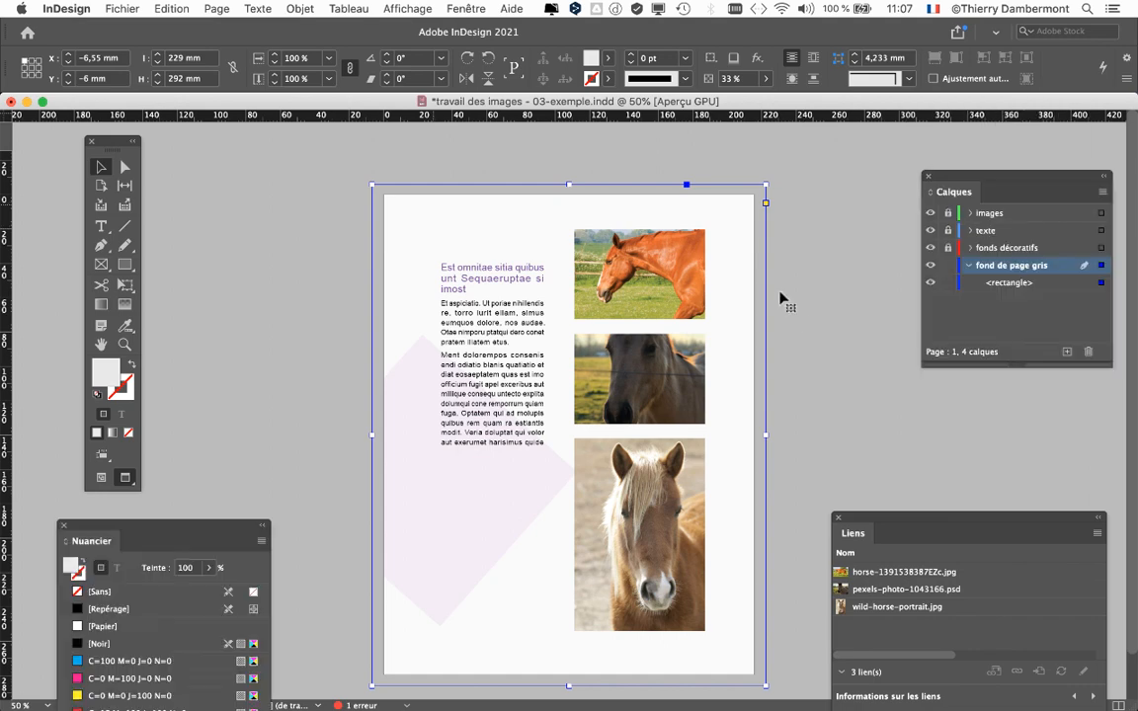
scroll(743, 316, "up", 1)
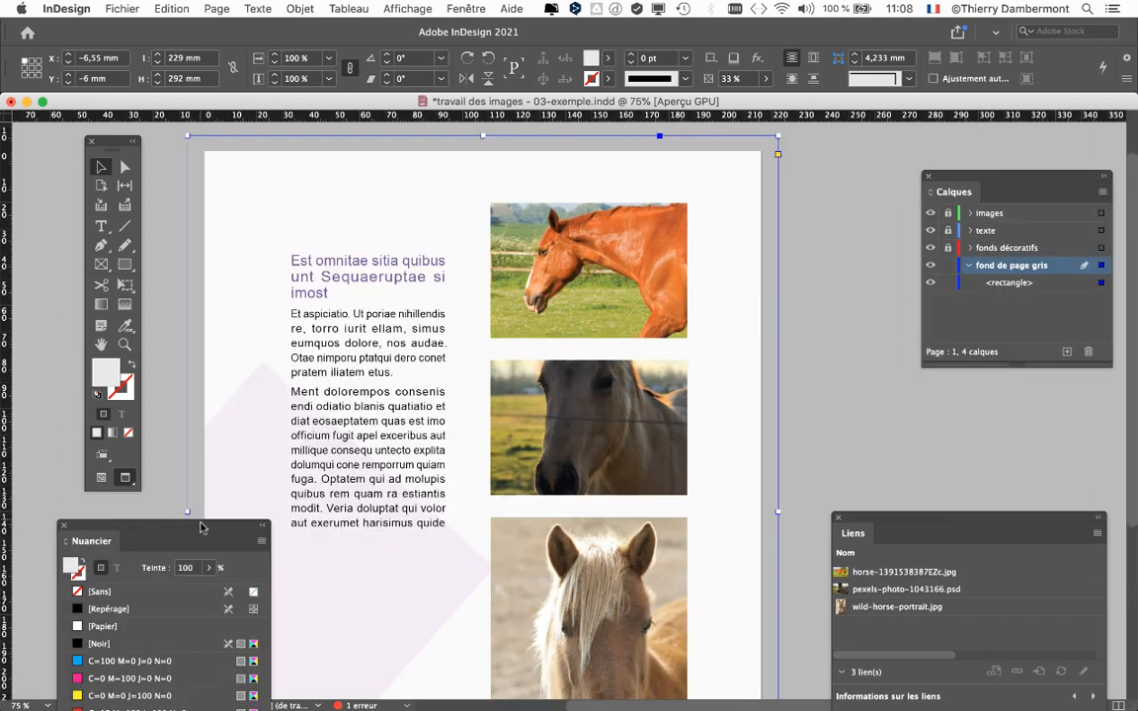
left_click_drag(200, 528, 793, 378)
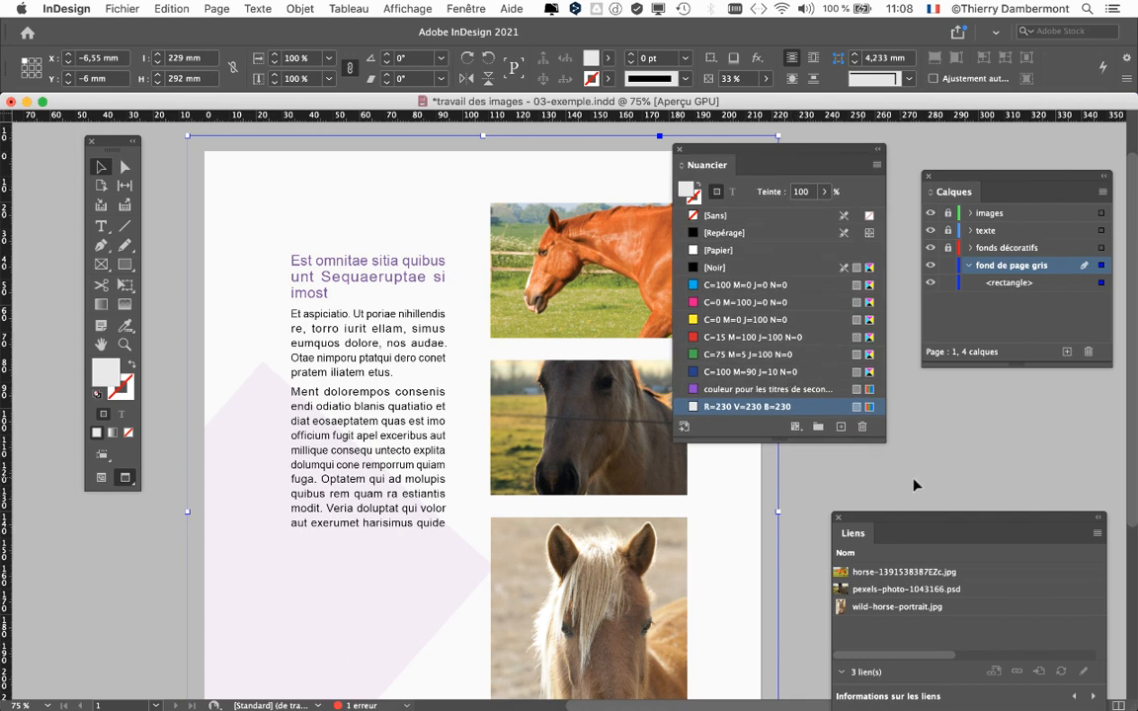
left_click_drag(858, 442, 863, 483)
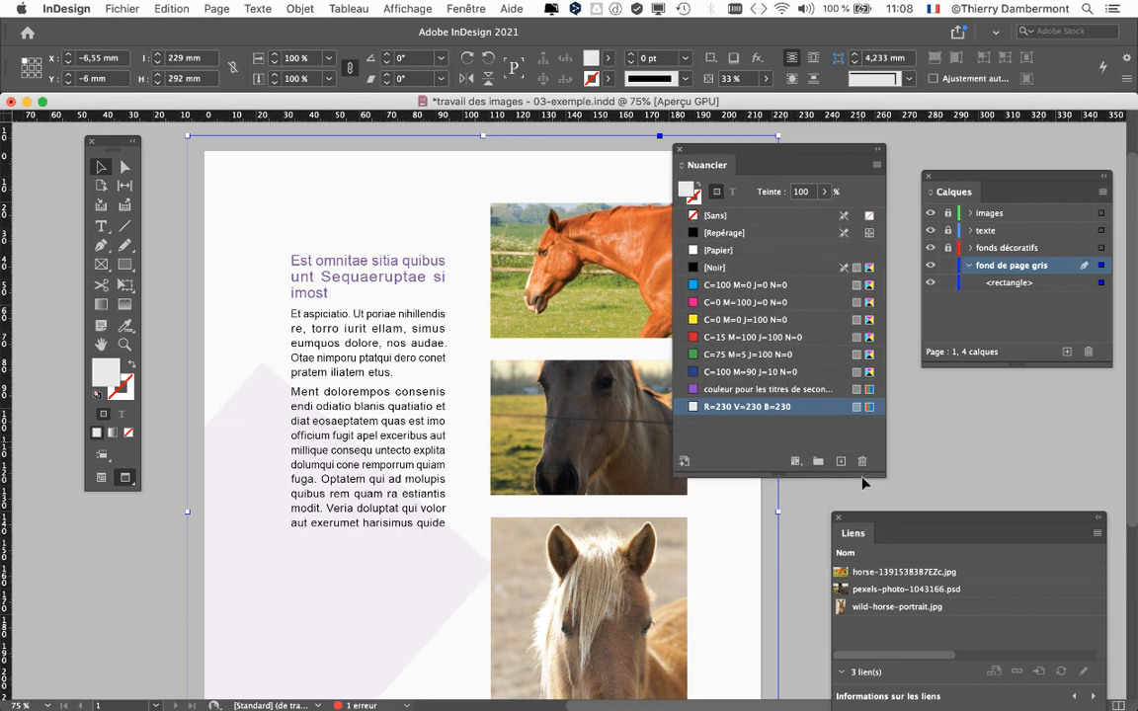
left_click_drag(706, 150, 746, 191)
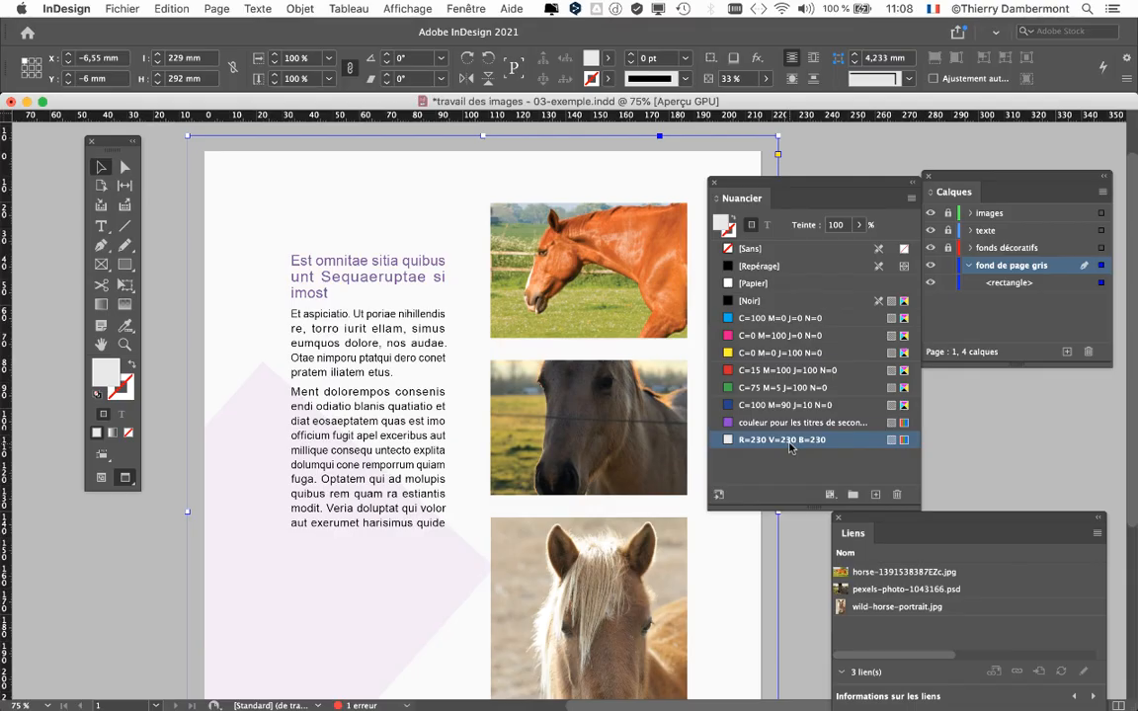
left_click_drag(95, 141, 55, 141)
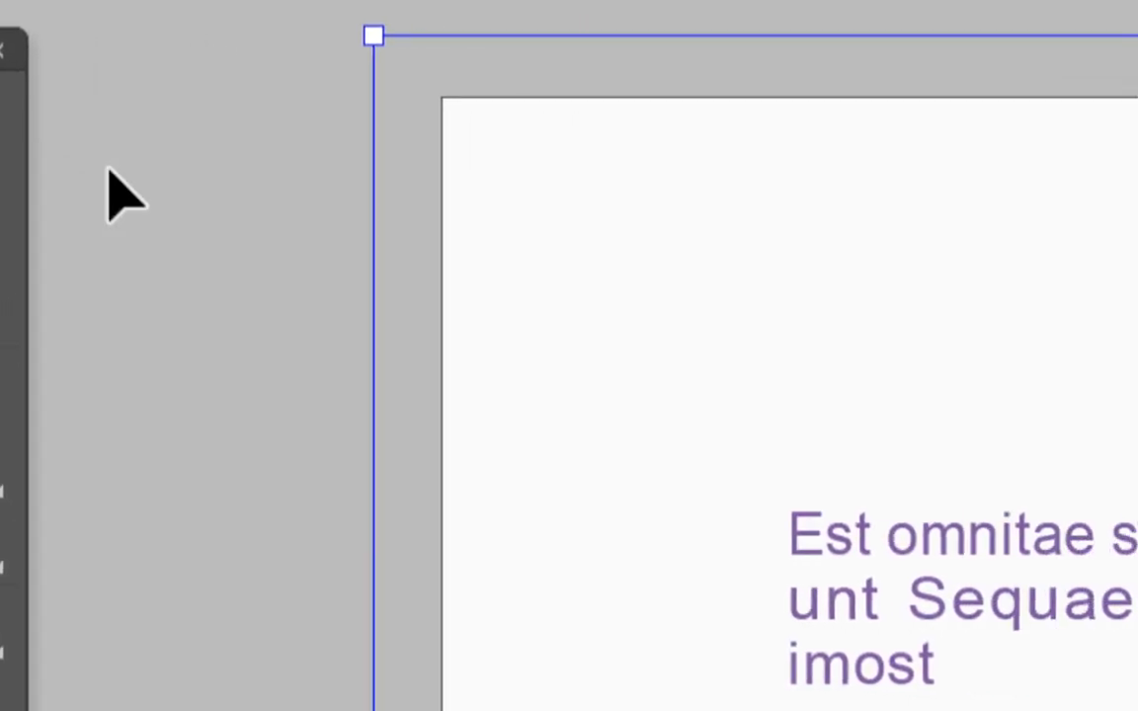
Deselect the grey background rectangle and move the Calques and Nuancier panels clear of the page.
left_click(349, 165)
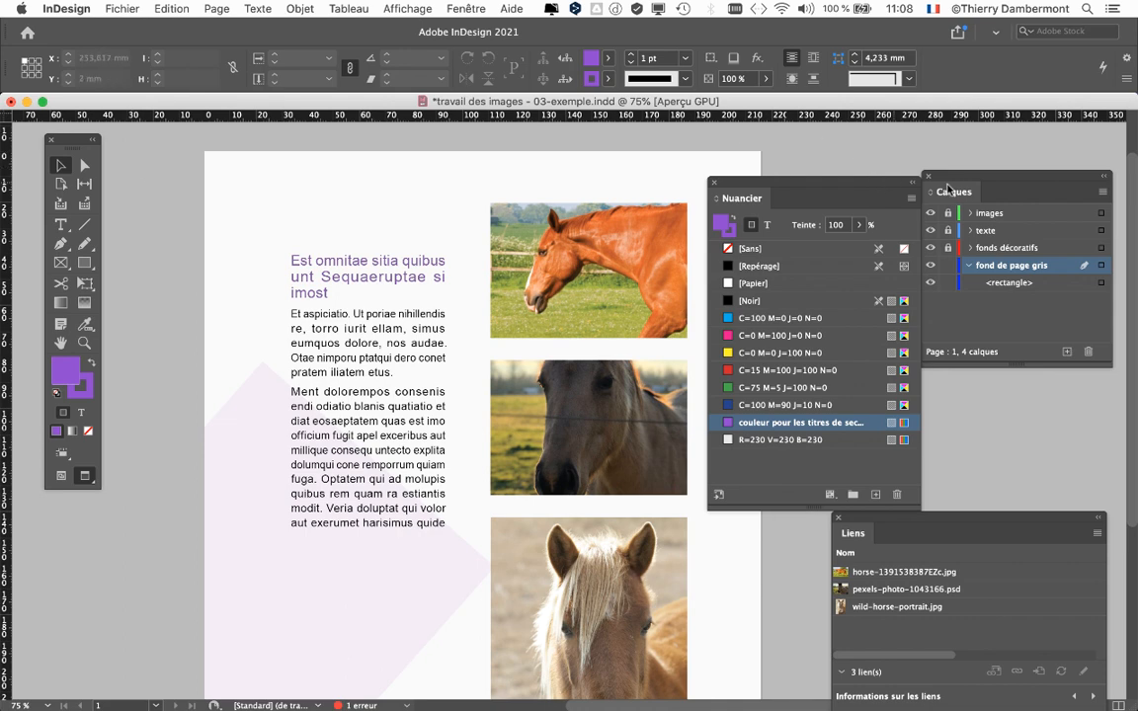
left_click_drag(949, 179, 83, 586)
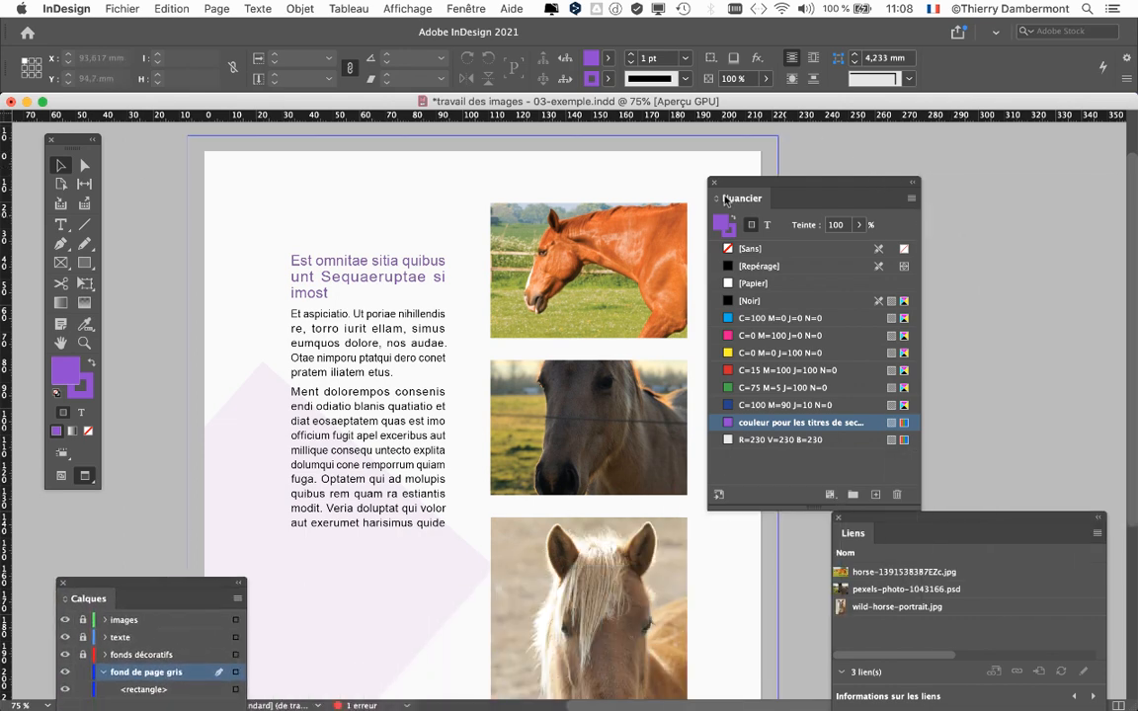
left_click_drag(736, 186, 821, 139)
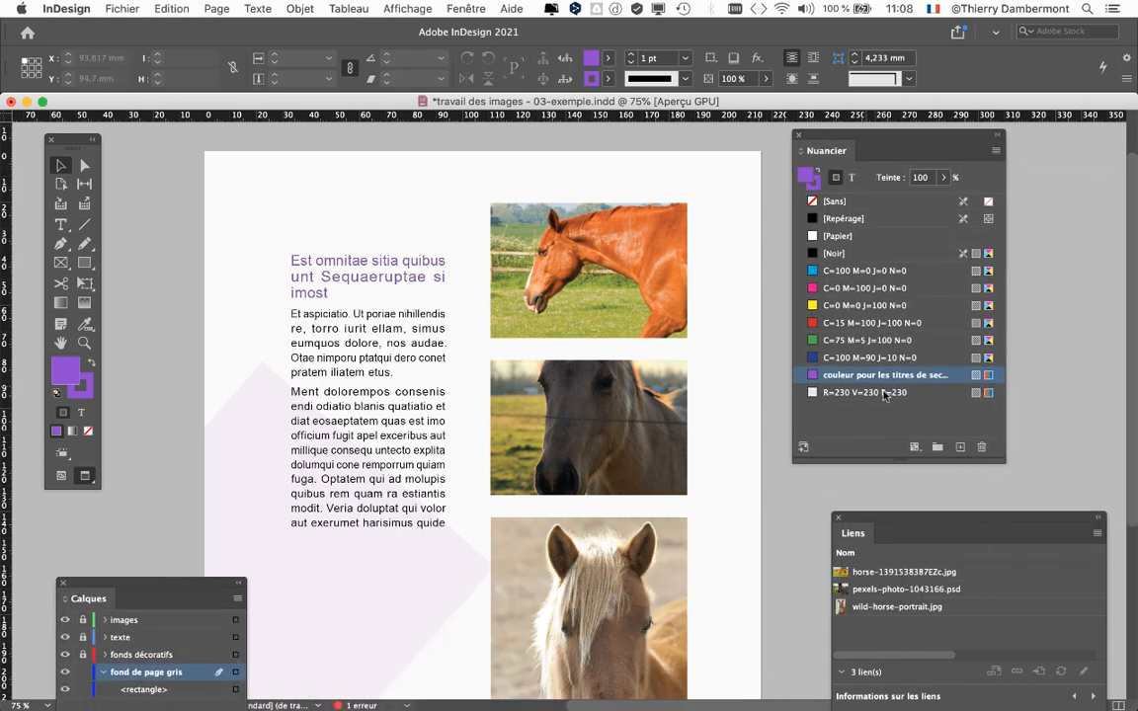
Pick the R=230 V=230 B=230 swatch and compare the RGB and CMYK mode markers in the swatch list.
left_click(931, 394)
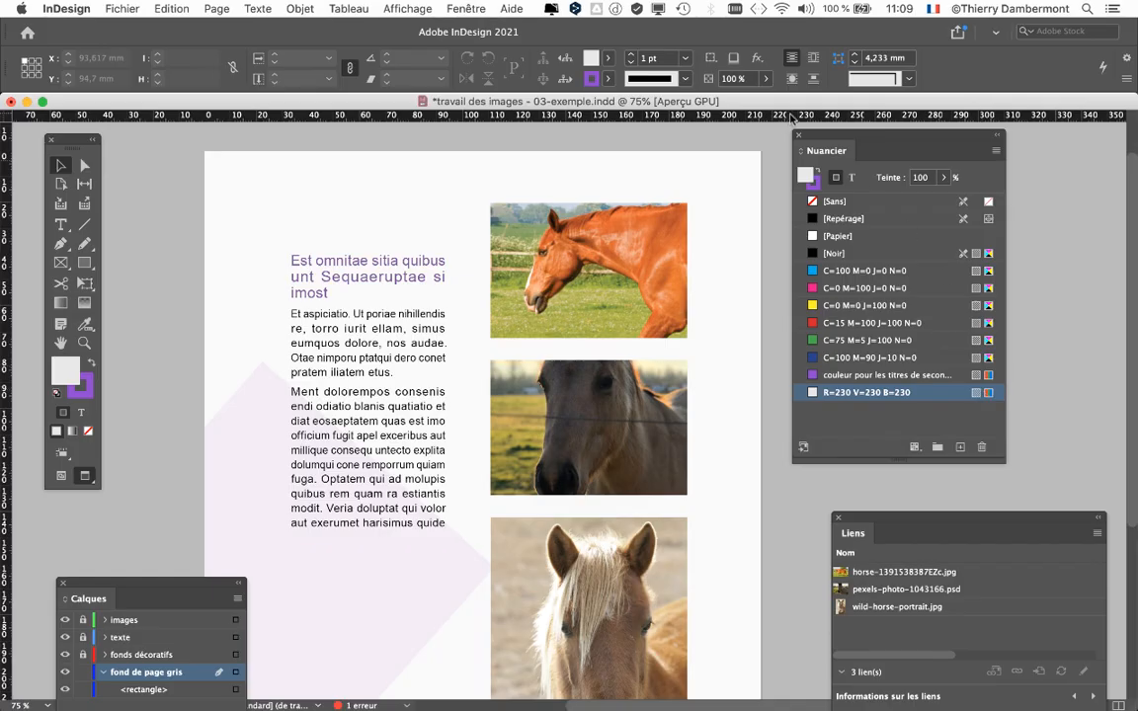
left_click_drag(810, 134, 471, 140)
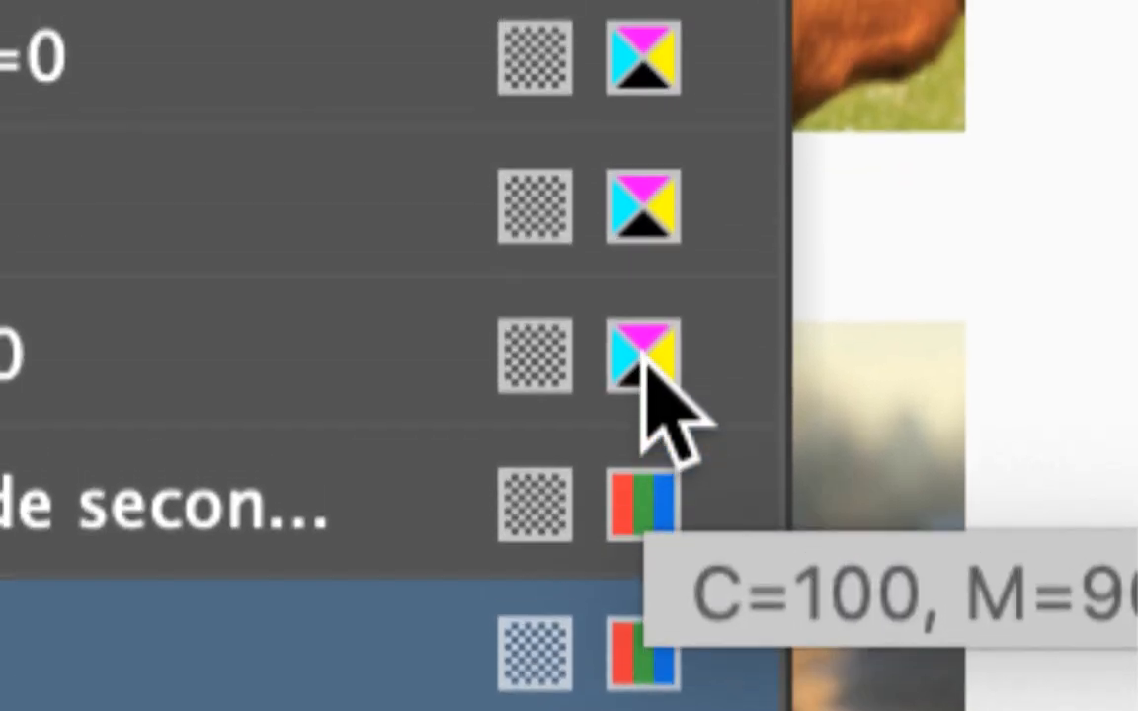
scroll(647, 395, "up", 5)
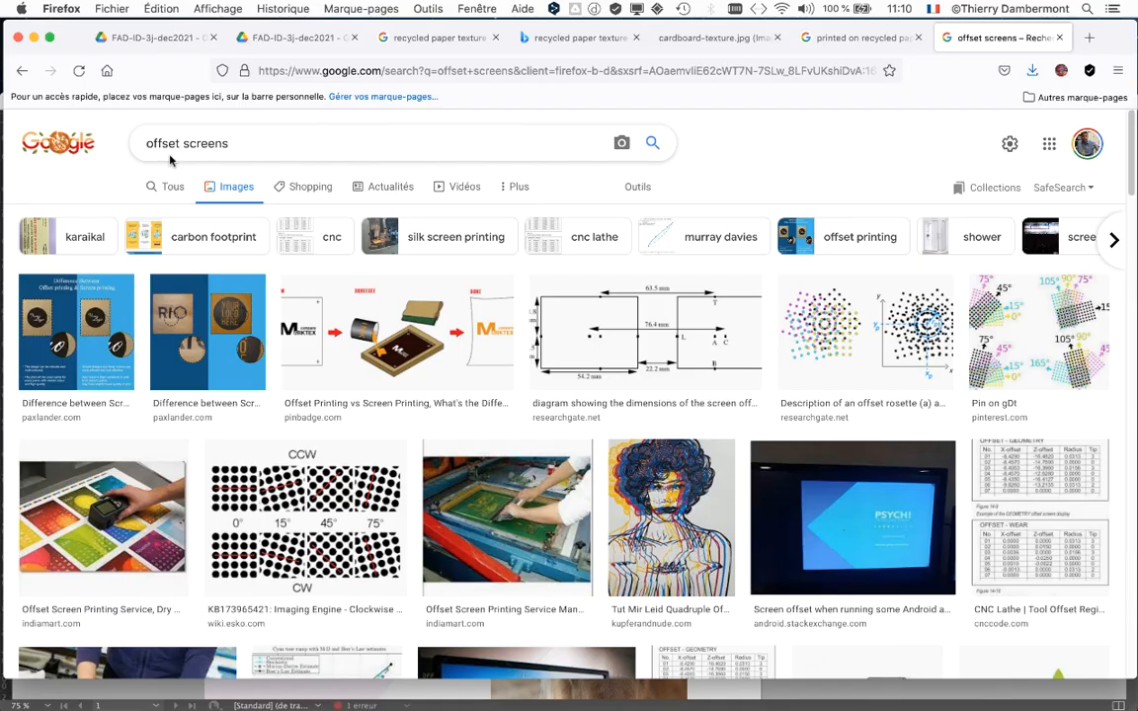
In Firefox, open the "Pin on gDt" screen-angle image from the "offset screens" results in its own tab.
left_click(1037, 331)
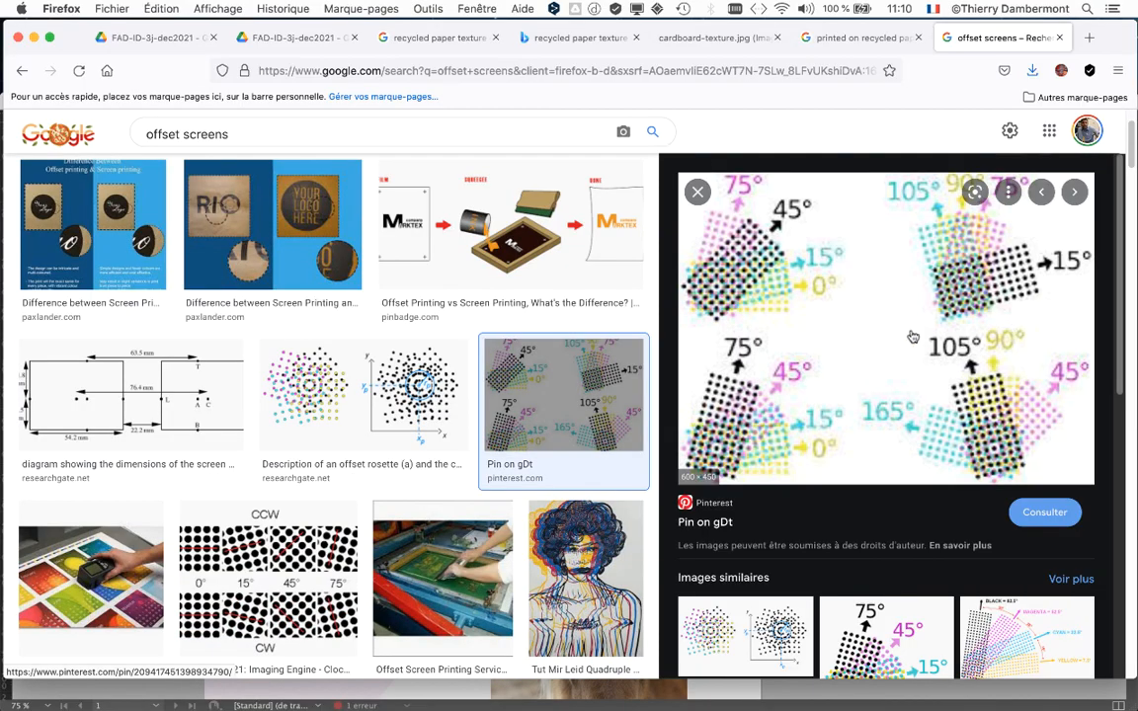
left_click(862, 305)
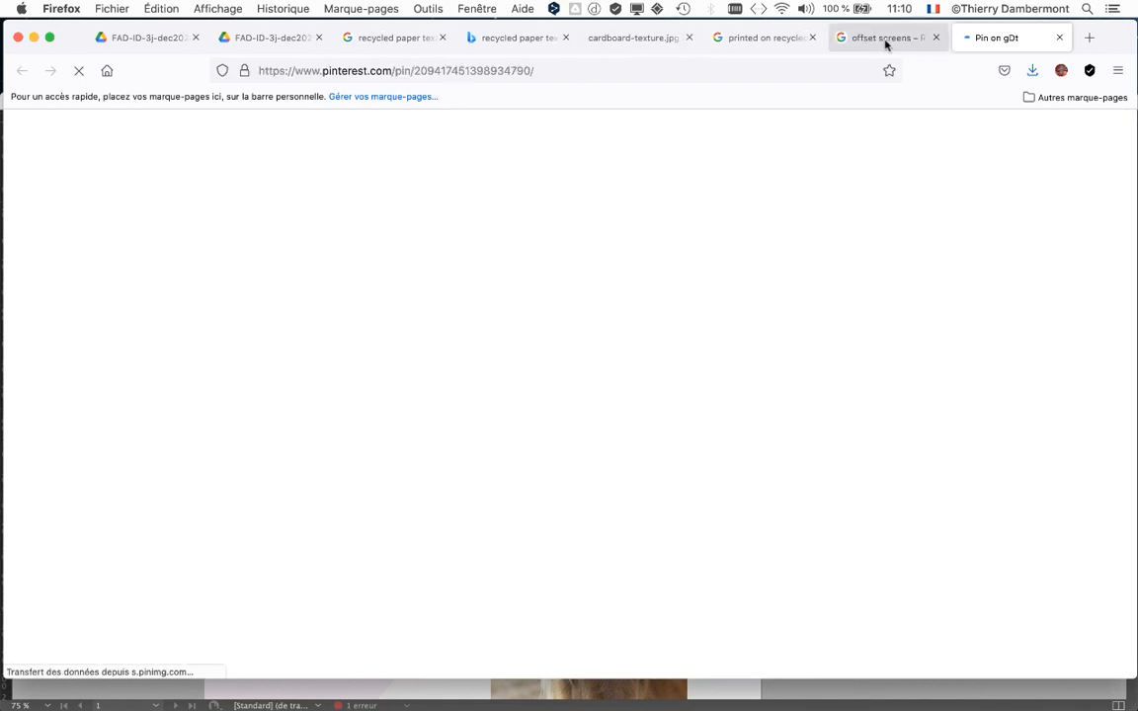
left_click(884, 40)
right_click(989, 333)
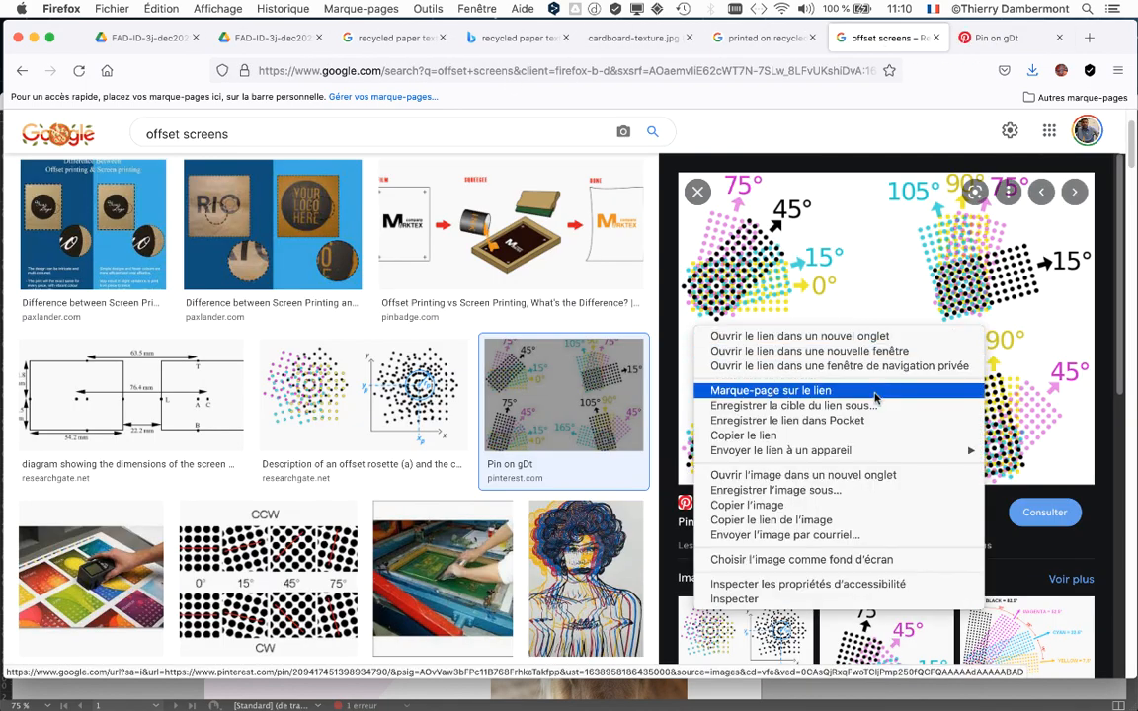
left_click(874, 475)
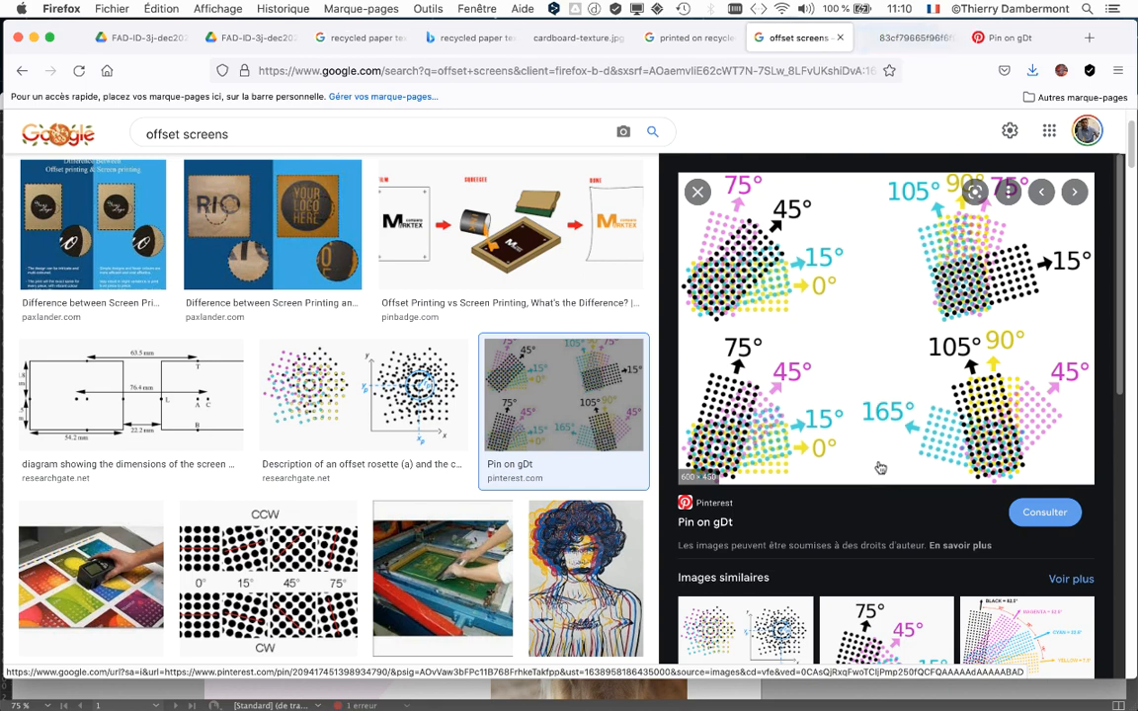
left_click(907, 40)
Enlarge the screen-angle diagram to 133% to examine the CMYK dot patterns, and return to InDesign.
key("super+plus")
key("super+plus")
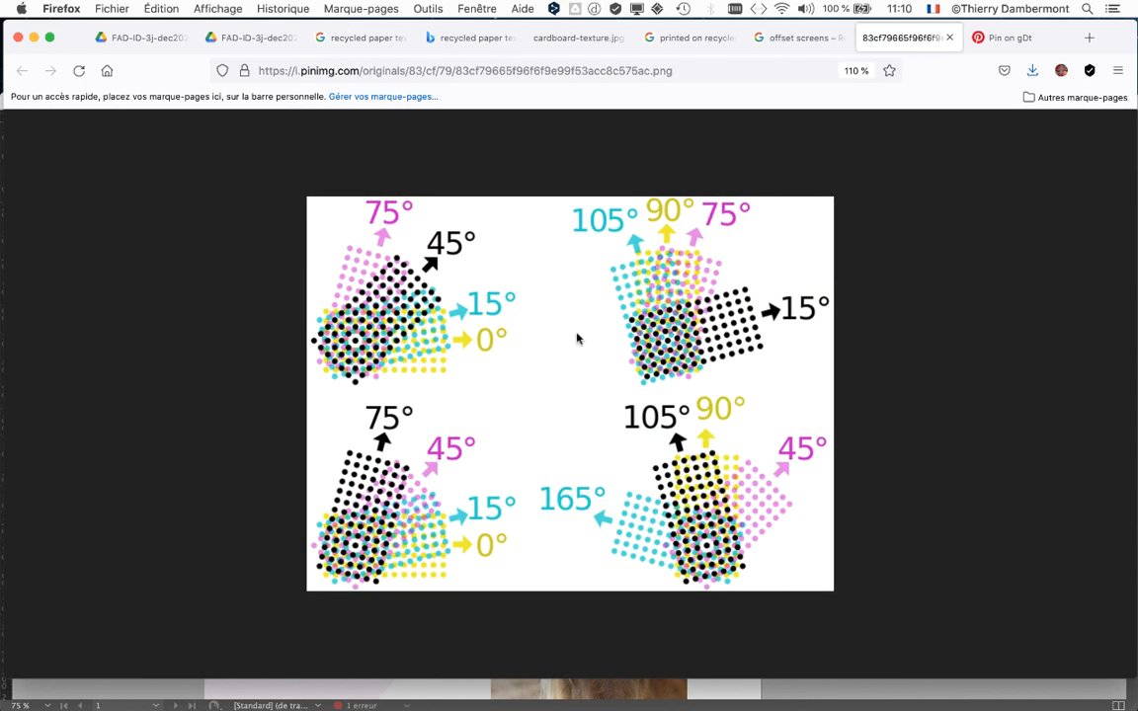
key("super+plus")
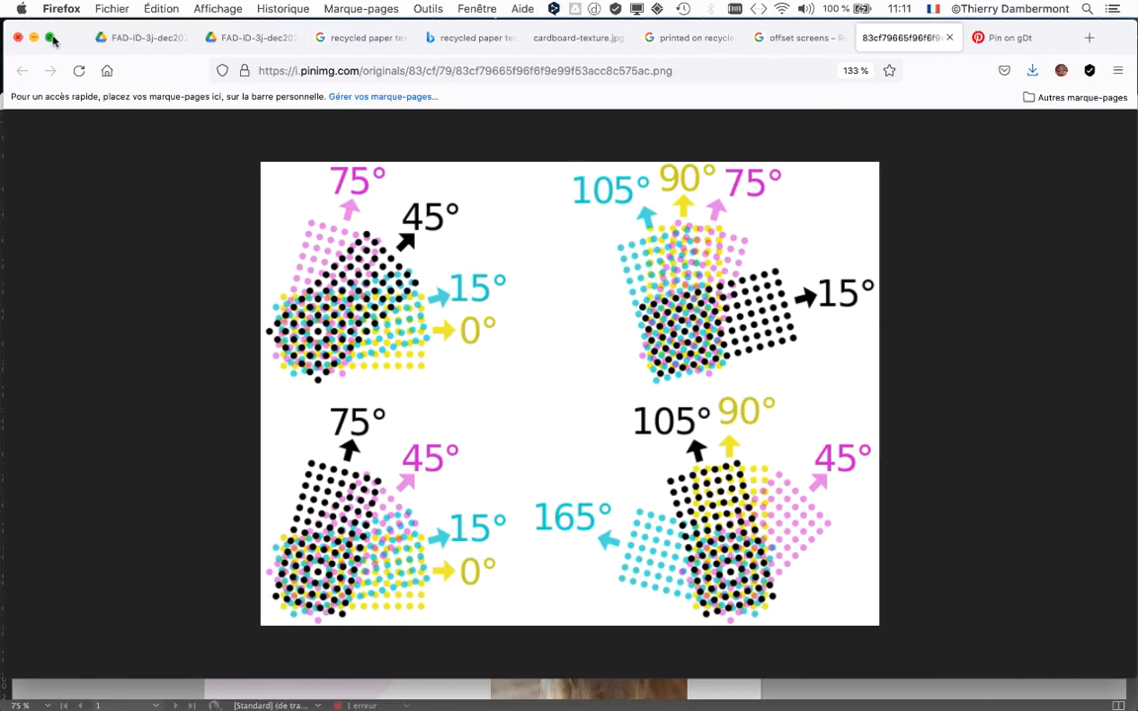
left_click(33, 38)
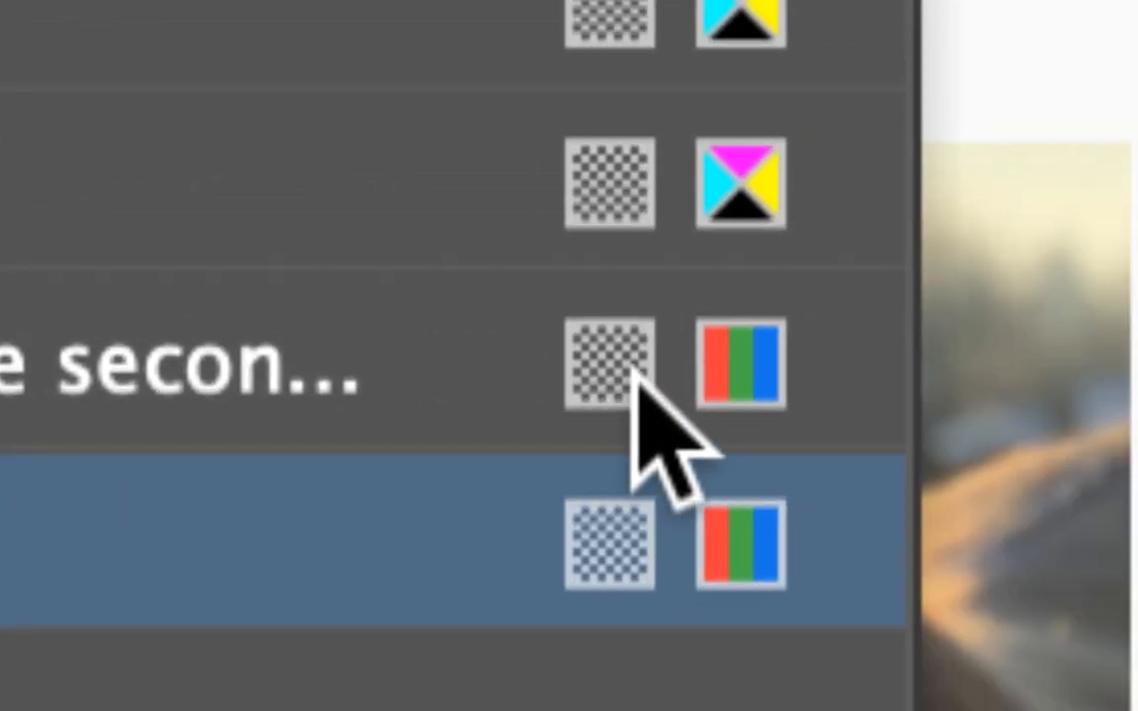
Select the purple title colour swatch and move the Nuancier panel off the page.
left_click(987, 306)
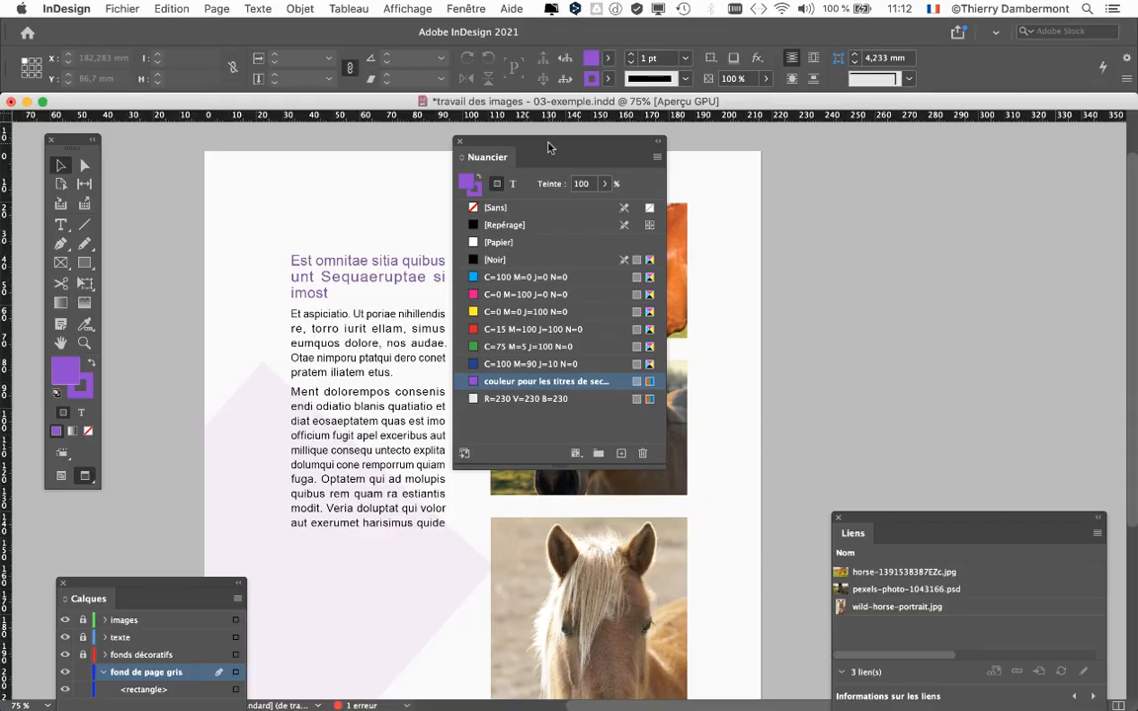
left_click_drag(548, 146, 944, 146)
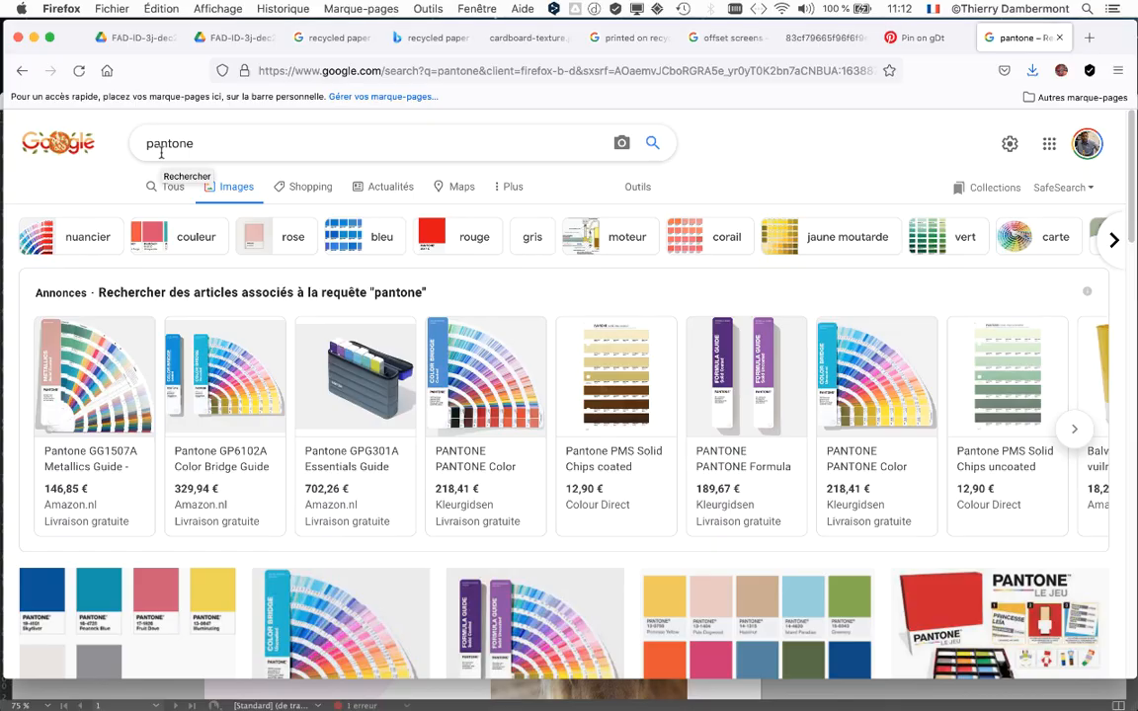
Switch to Firefox, examine the "pantone" image results including the 2017 colour palette, and return to InDesign.
mouse_move(883, 384)
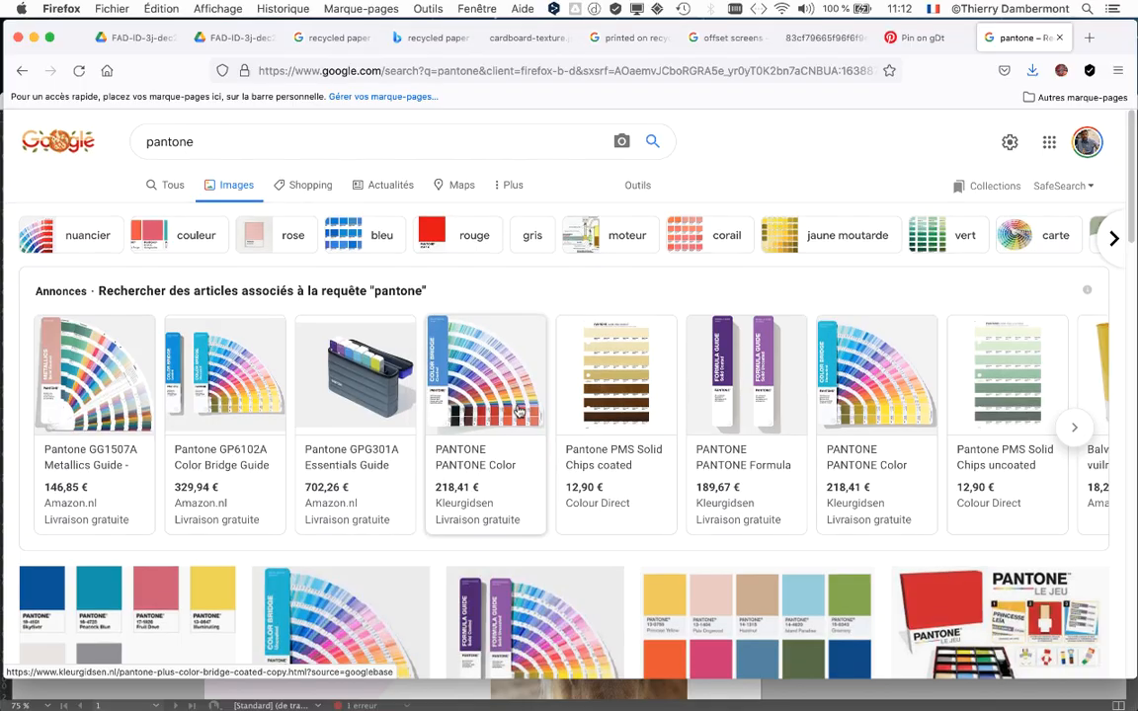
scroll(672, 442, "down", 3)
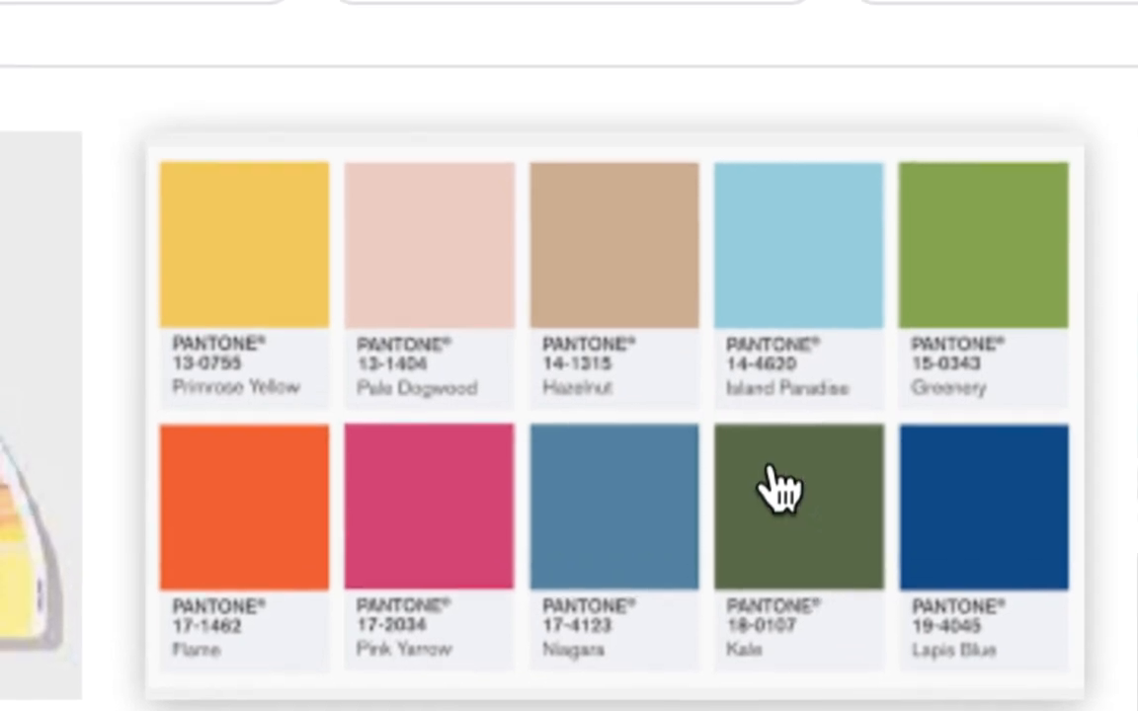
left_click(785, 502)
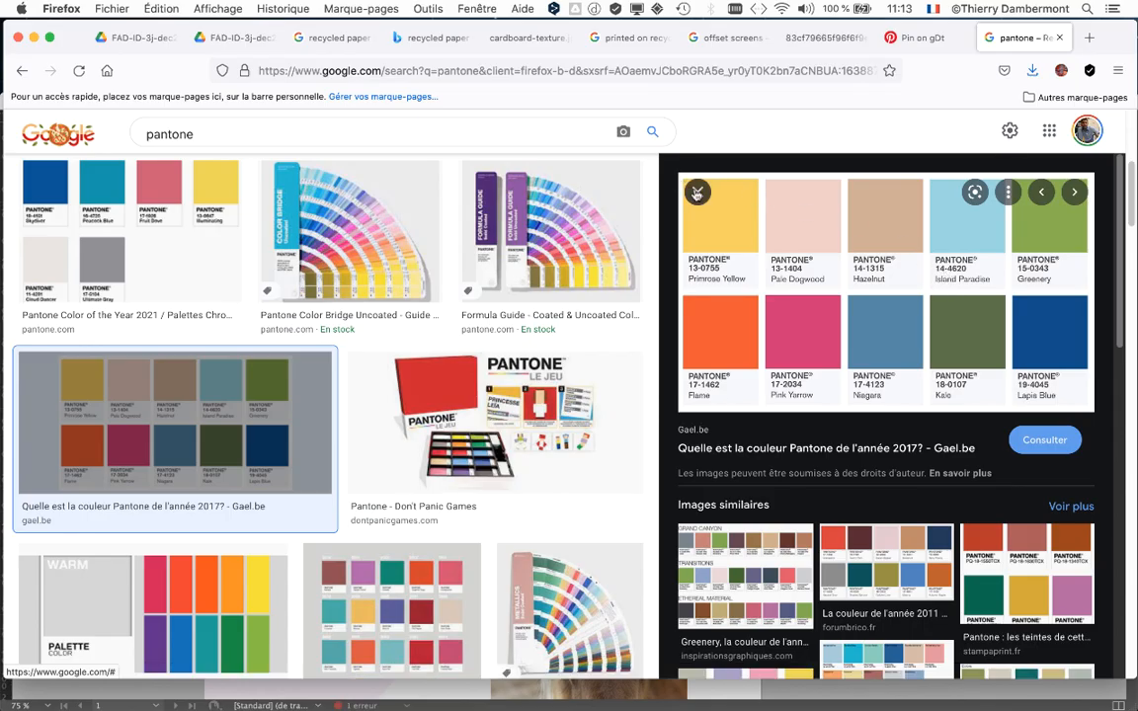
left_click(698, 192)
scroll(496, 350, "down", 3)
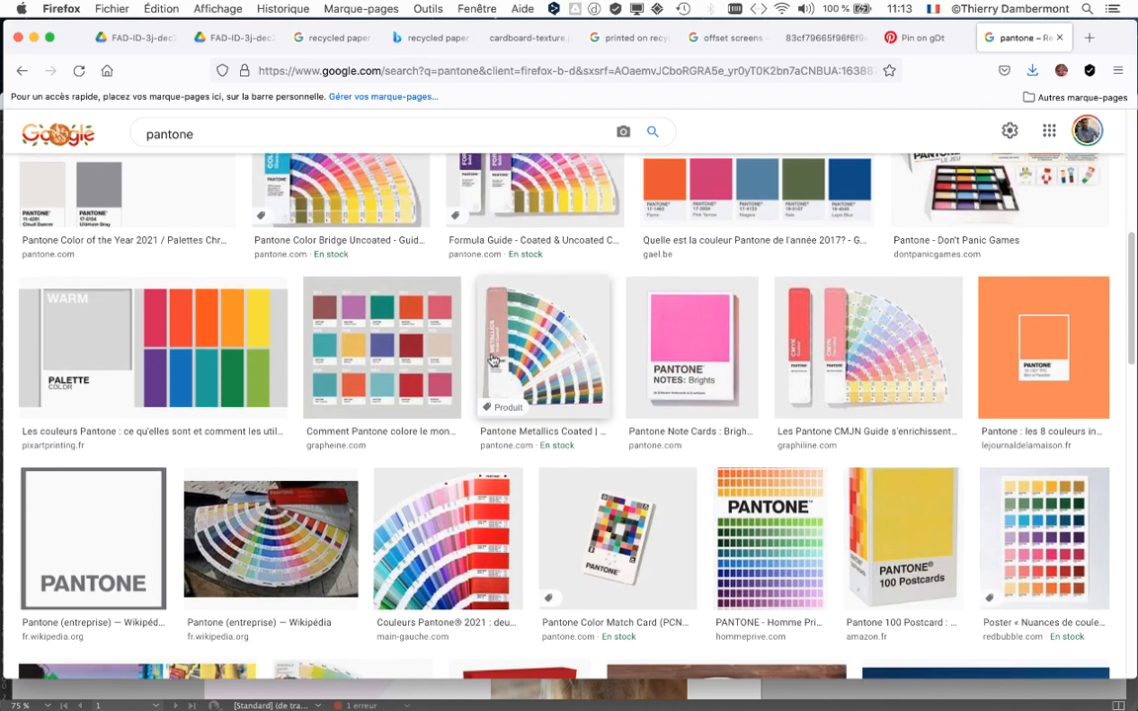
scroll(489, 364, "down", 5)
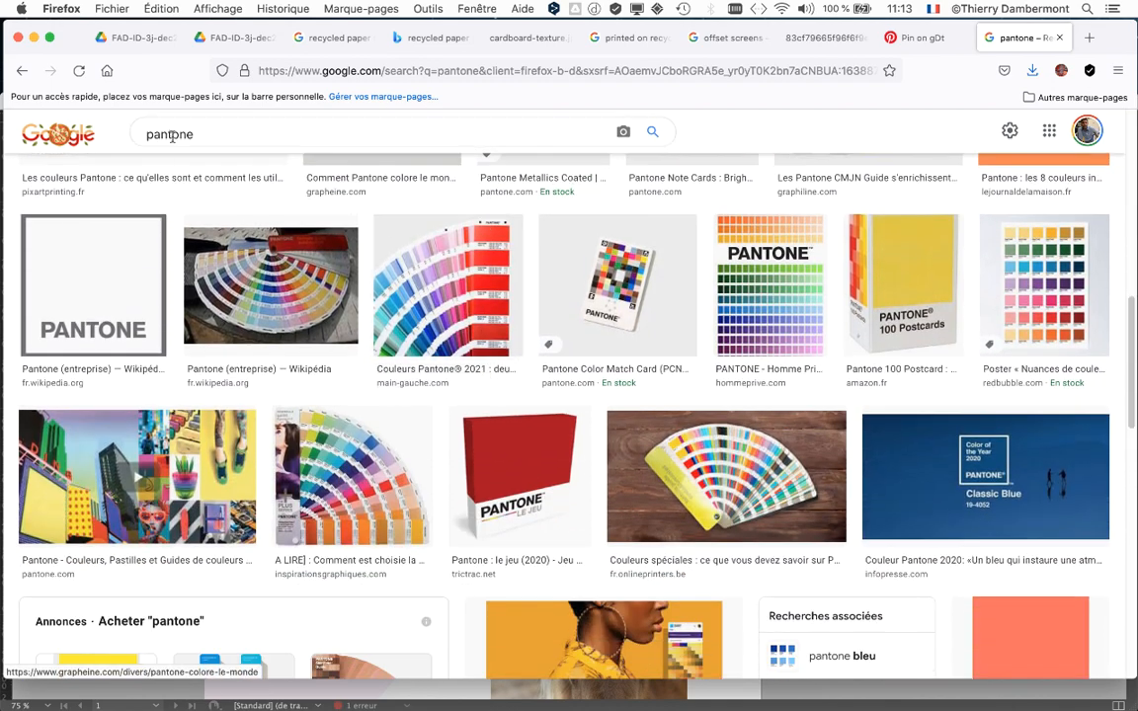
left_click(33, 38)
left_click(208, 101)
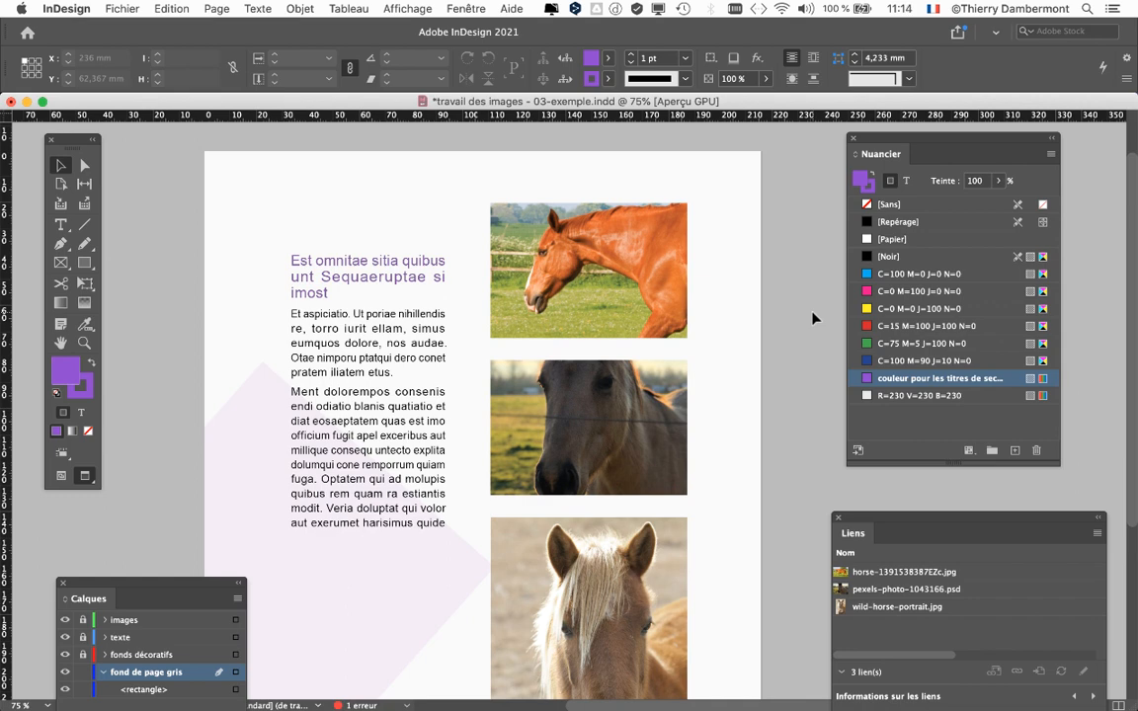
Move the Nuancier panel closer to the page to look at the R=230 V=230 B=230 swatch.
scroll(812, 318, "down", 2)
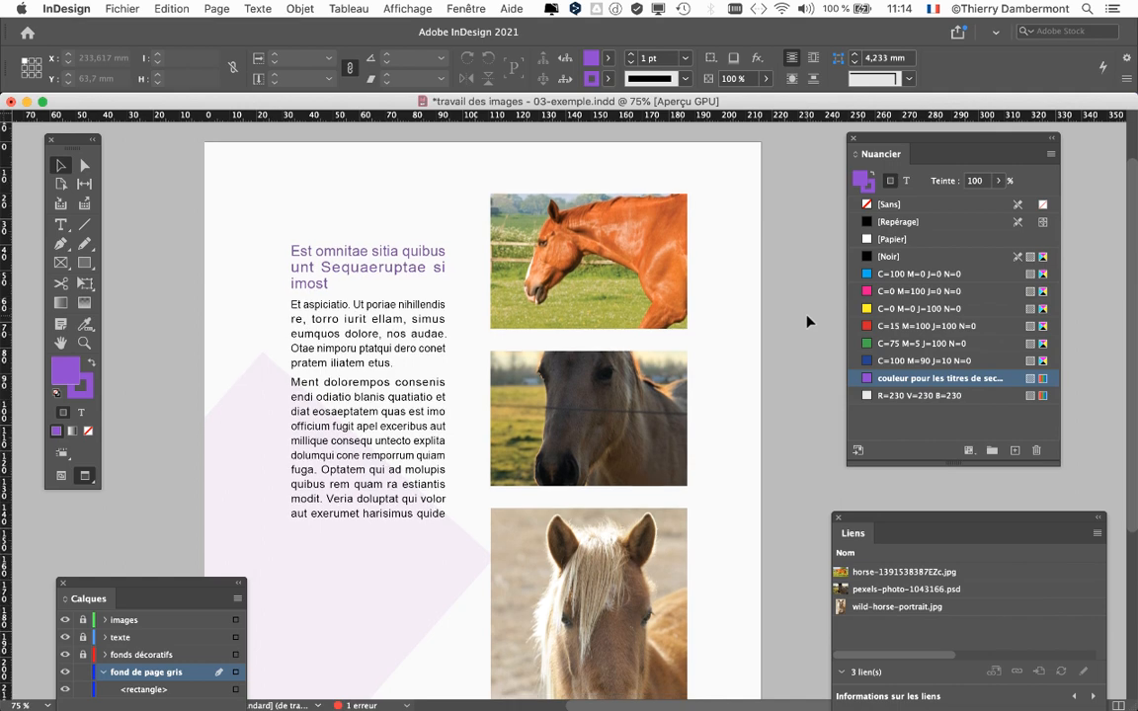
scroll(807, 322, "down", 1)
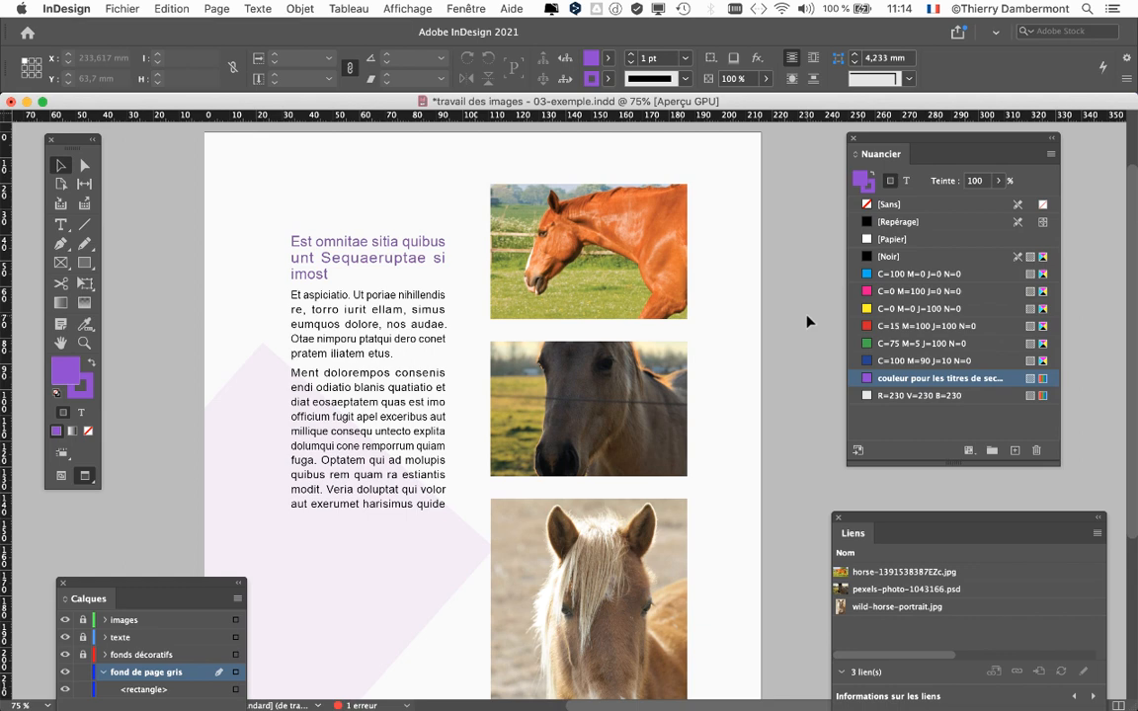
scroll(807, 321, "down", 2)
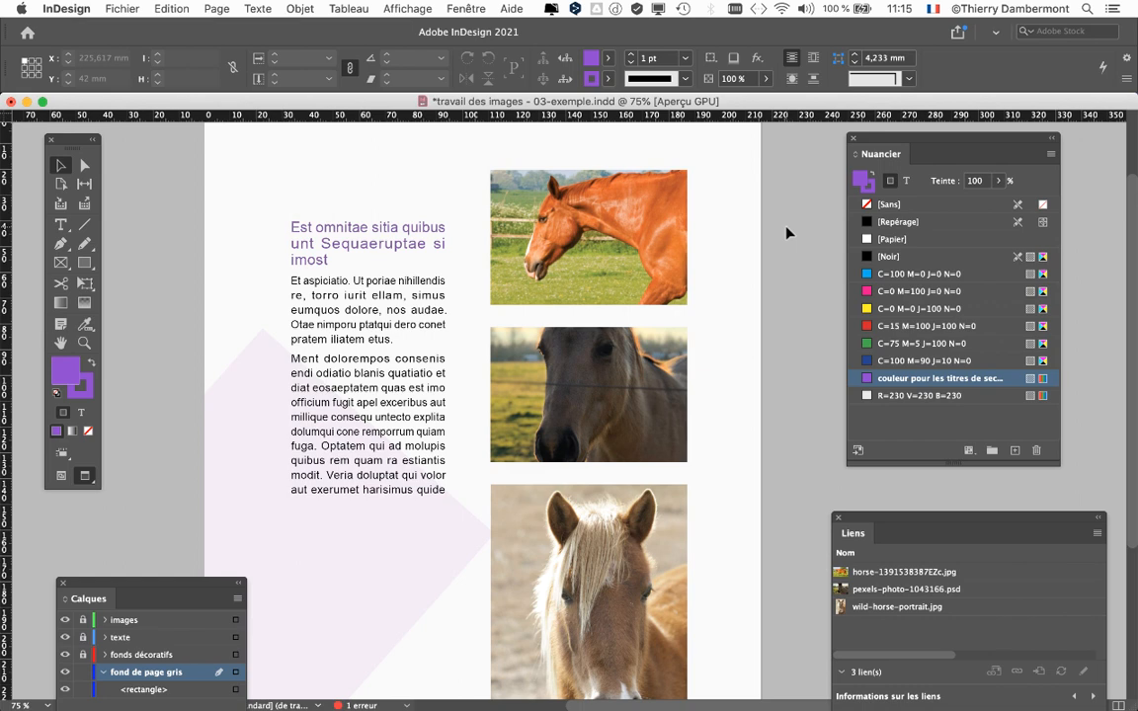
left_click_drag(956, 145, 911, 168)
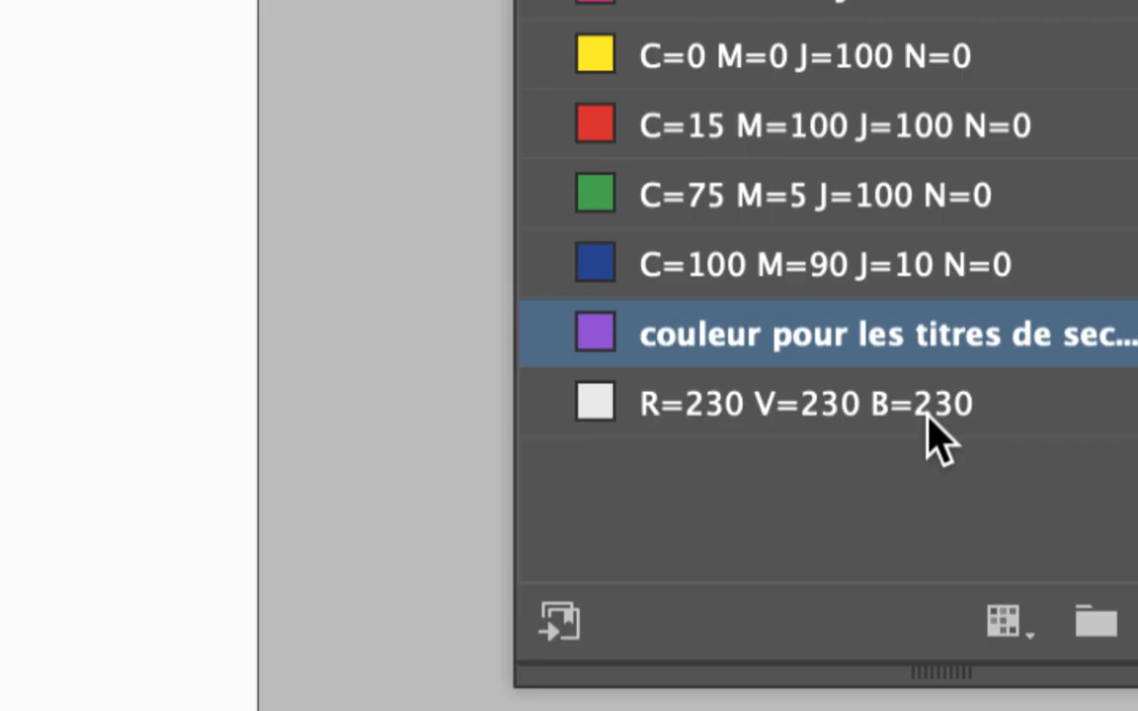
Open the options of the R=230 V=230 B=230 swatch and adjust its red, green and blue values together to 229.
left_click(928, 416)
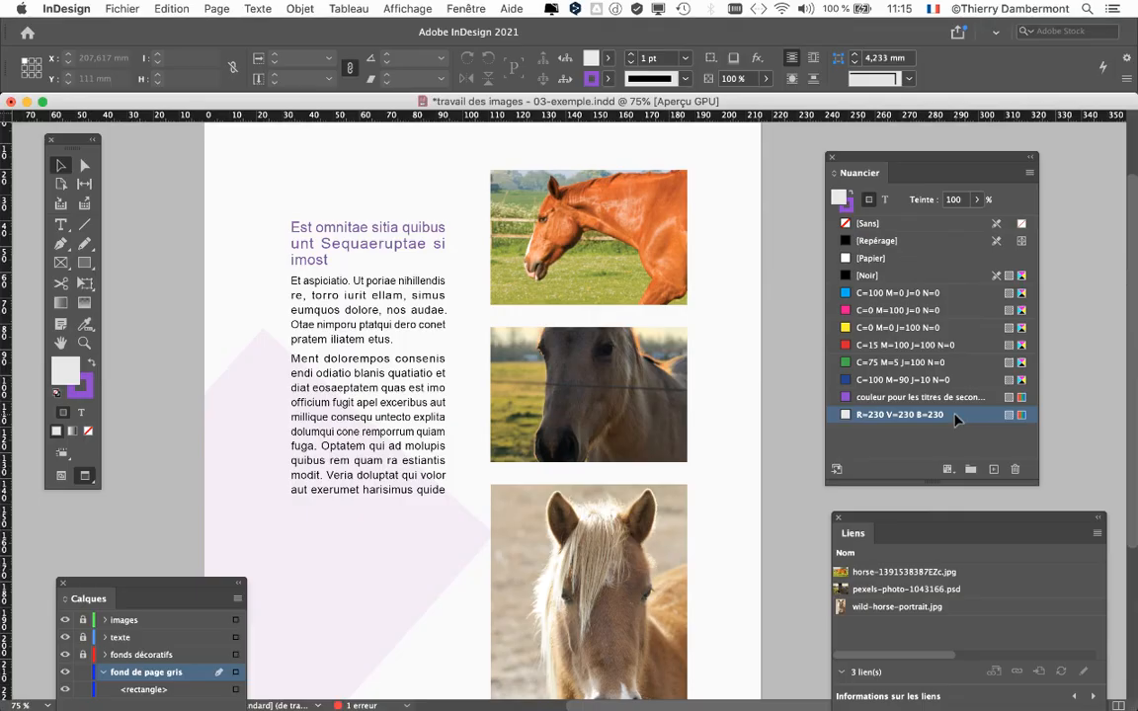
double_click(949, 430)
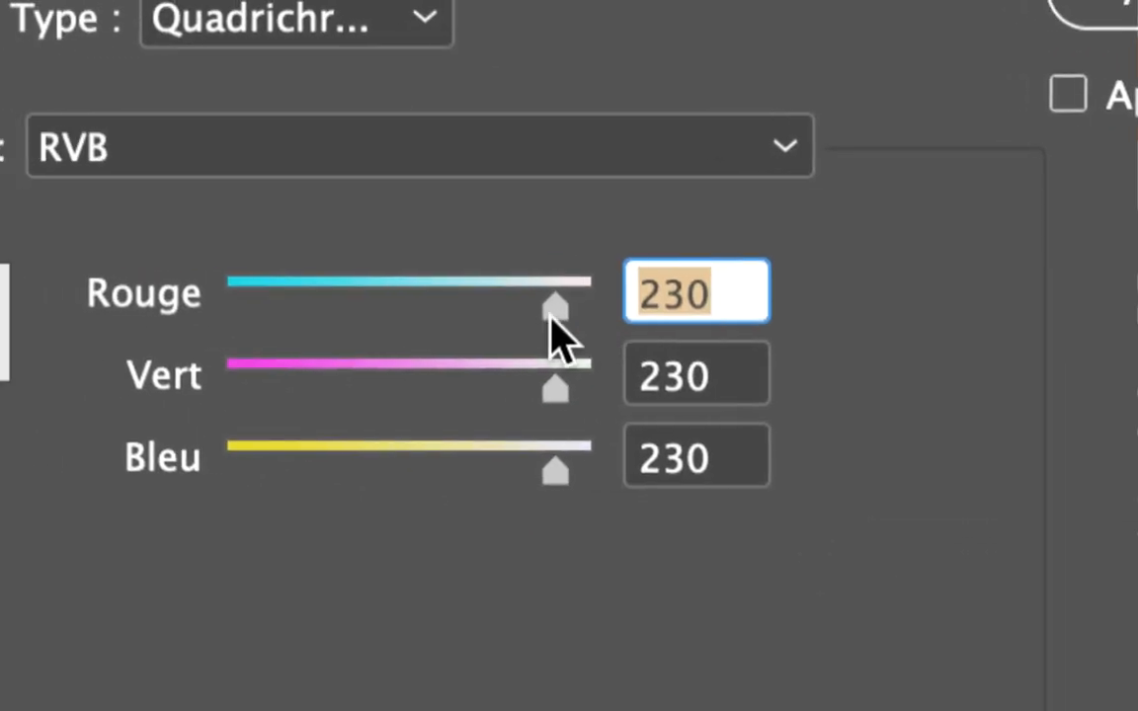
left_click_drag(436, 297, 360, 302)
left_click_drag(537, 316, 633, 318)
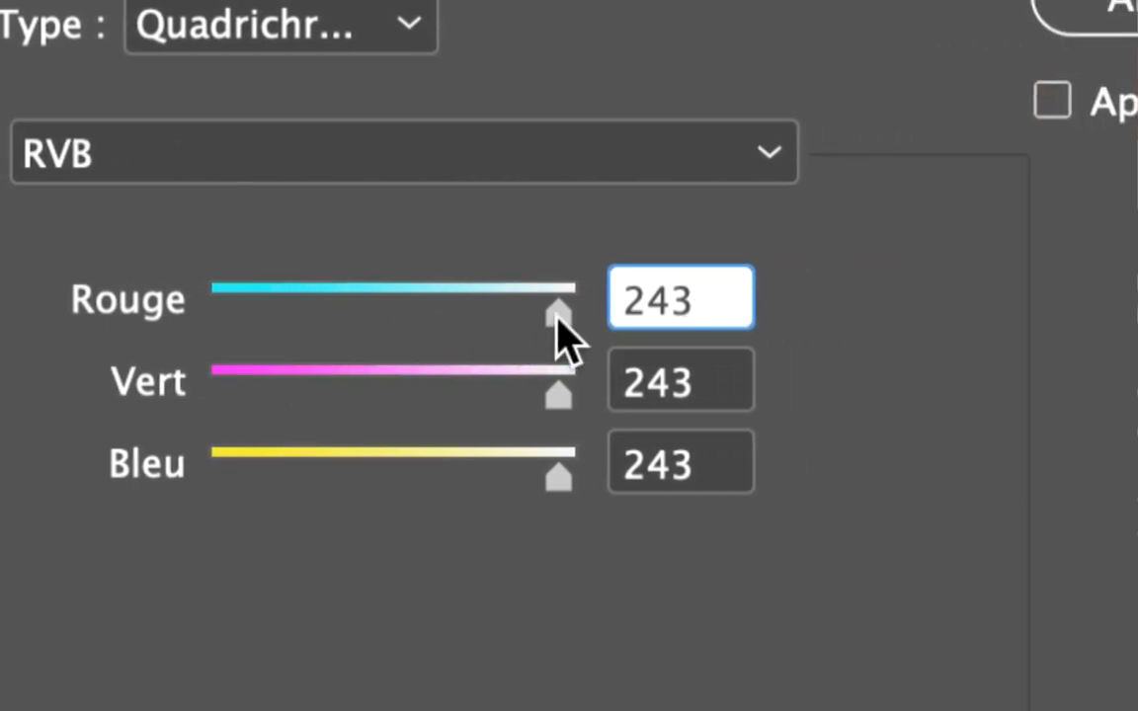
mouse_move(556, 318)
left_mouse_down()
mouse_move(535, 318)
mouse_move(548, 318)
left_mouse_up()
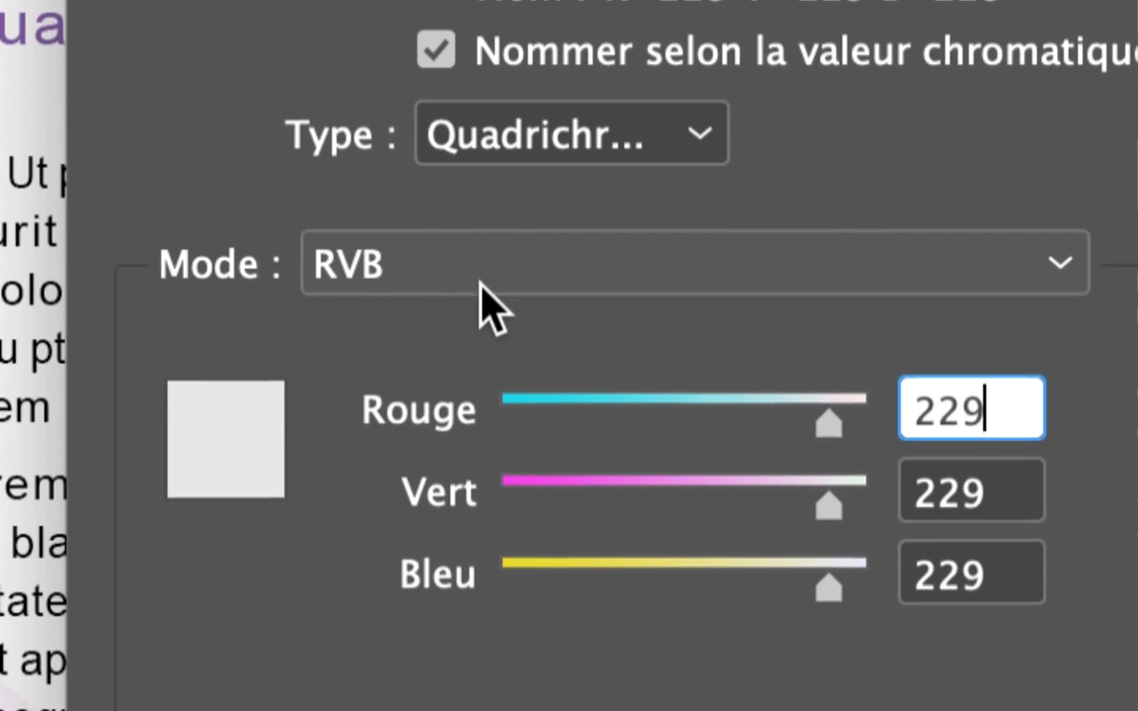
Convert the light grey swatch to CMJN mode, apply the change, and move the Nuancier panel farther from the page.
left_click(482, 287)
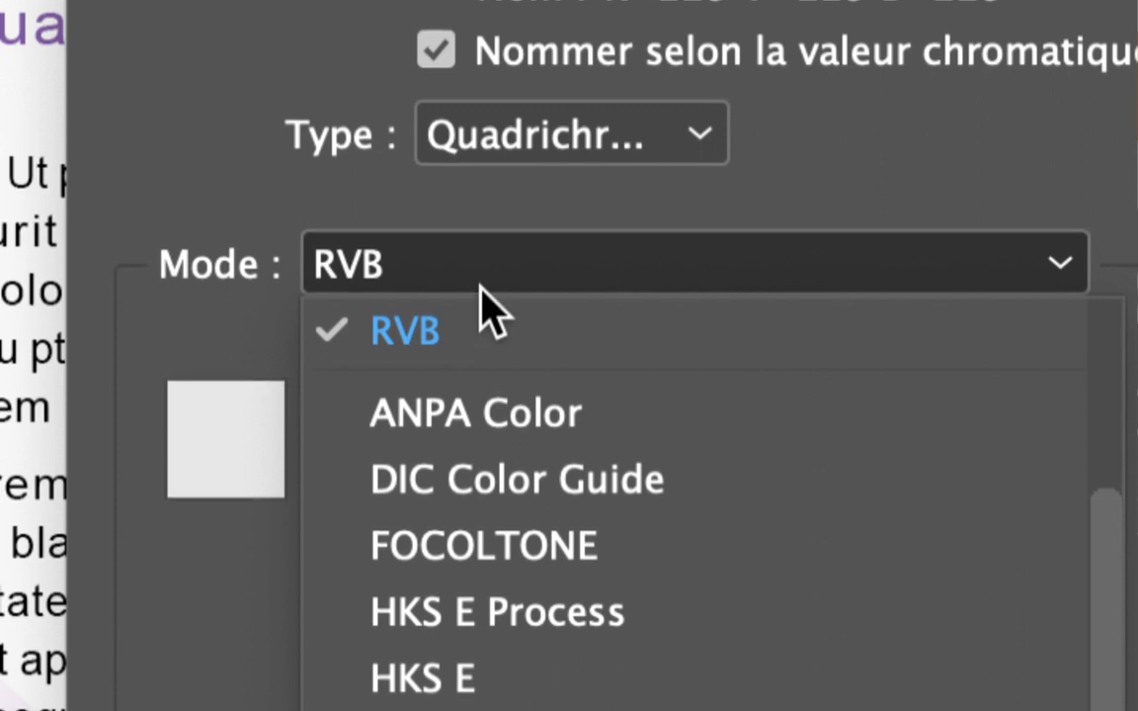
scroll(482, 336, "up", 4)
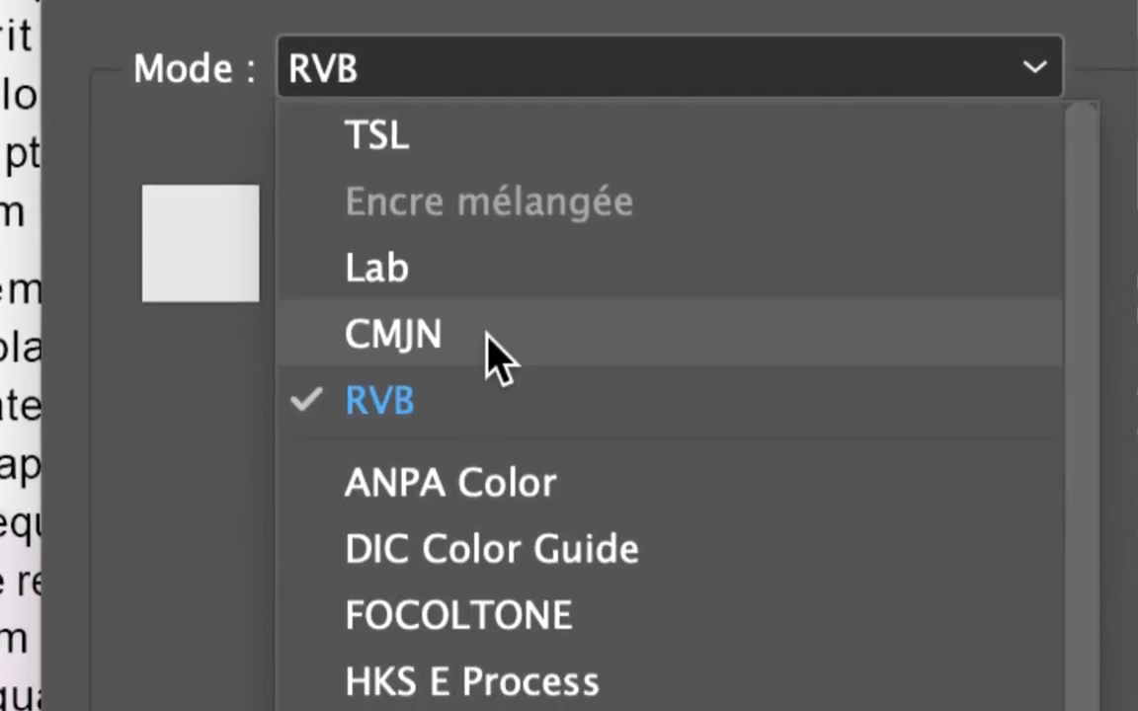
left_click(491, 354)
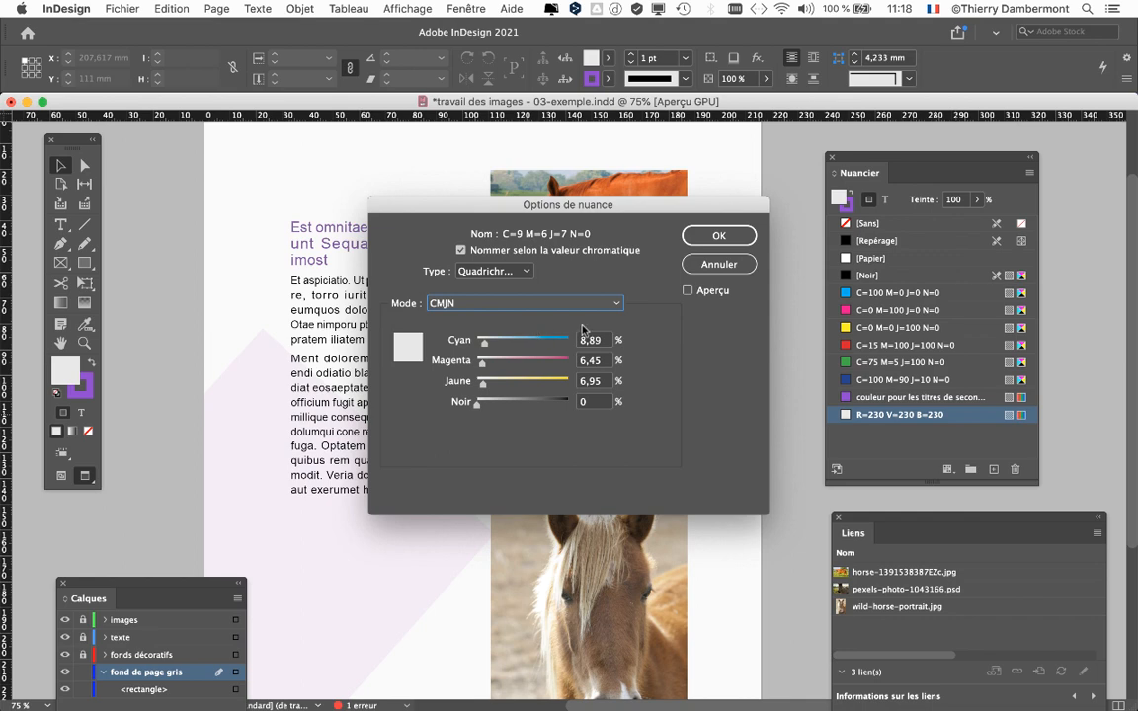
left_click_drag(697, 207, 978, 146)
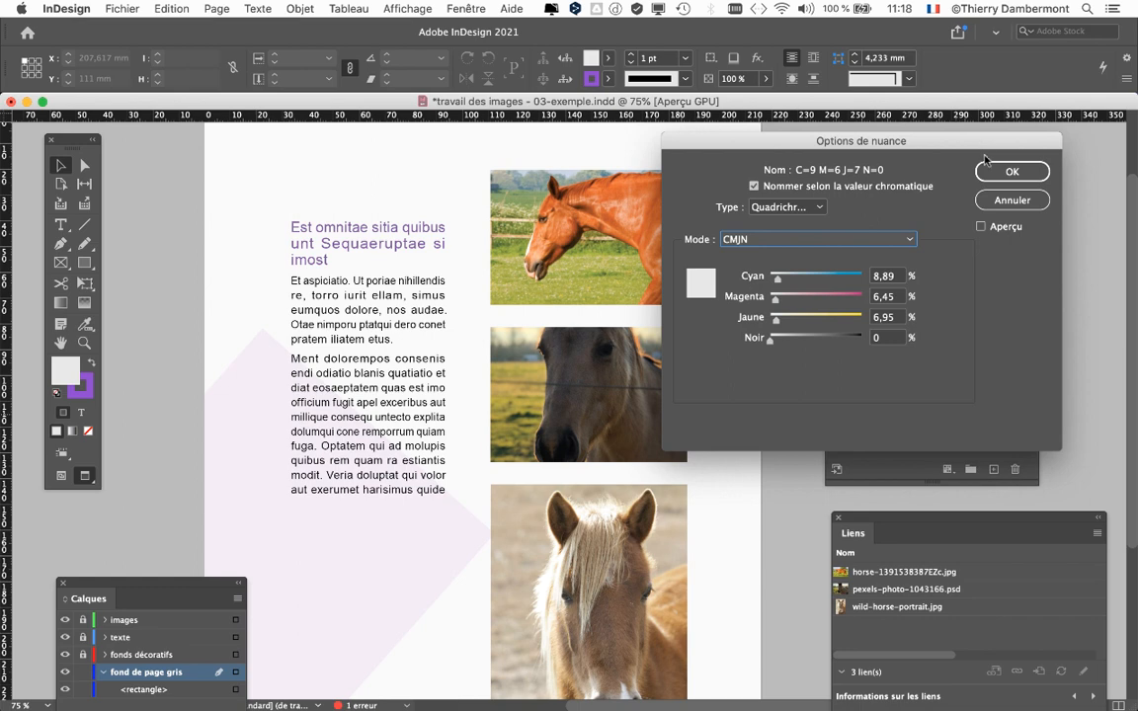
key("Return")
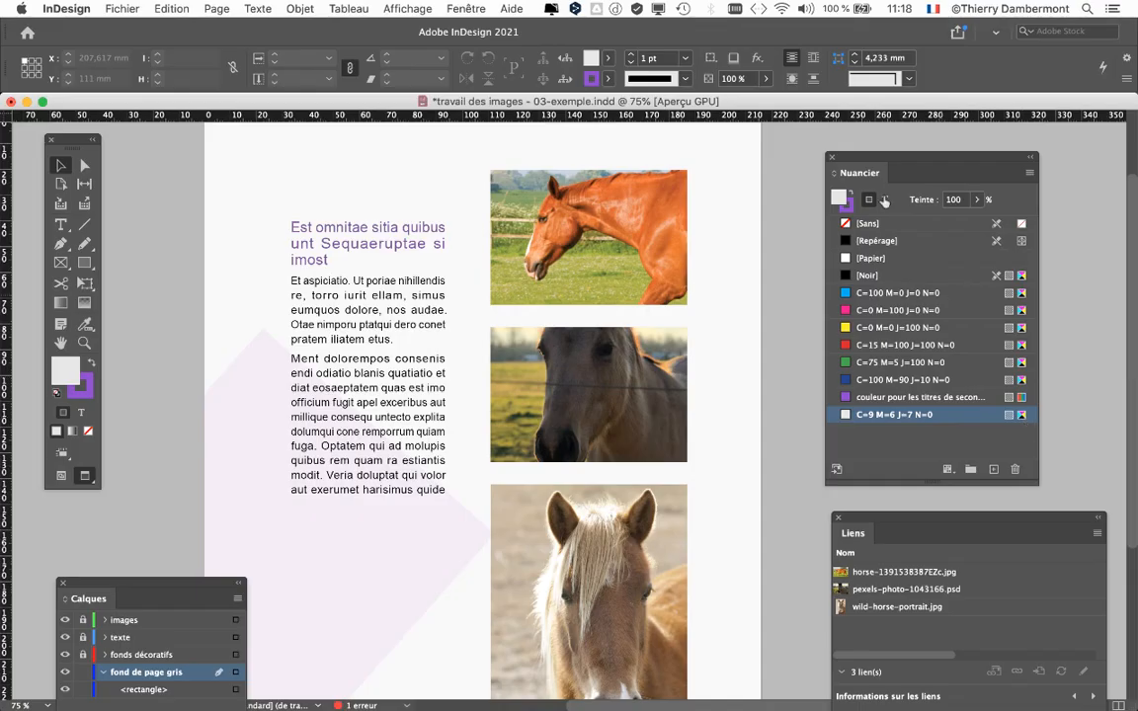
left_click_drag(853, 157, 916, 144)
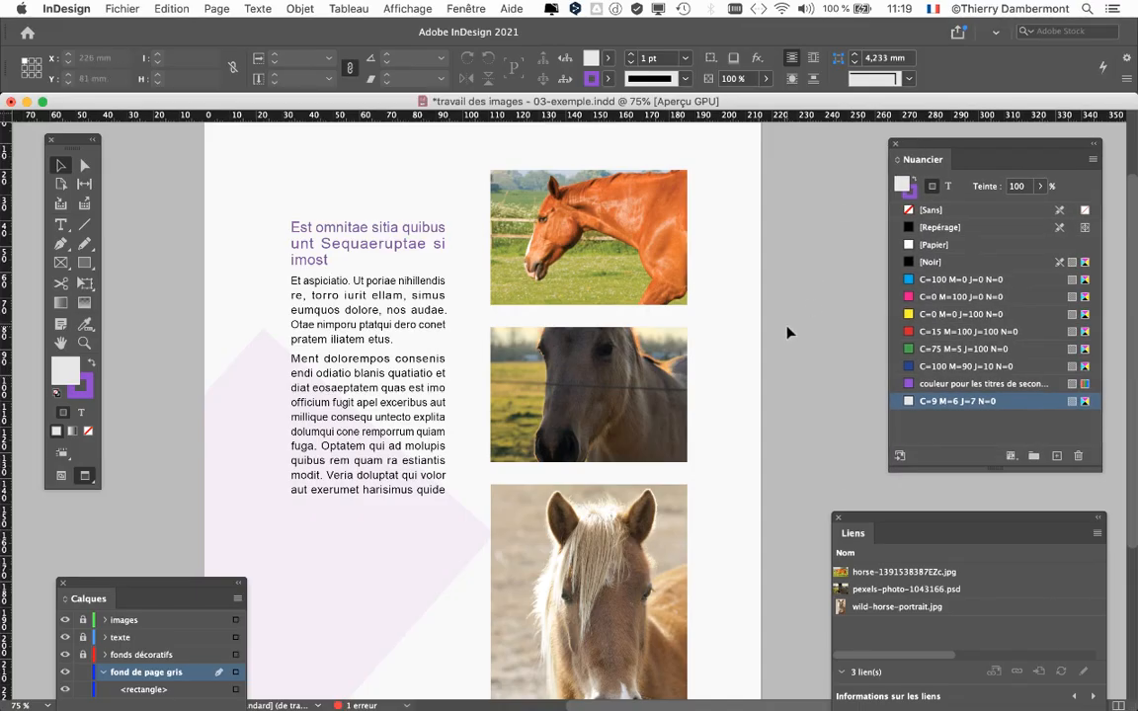